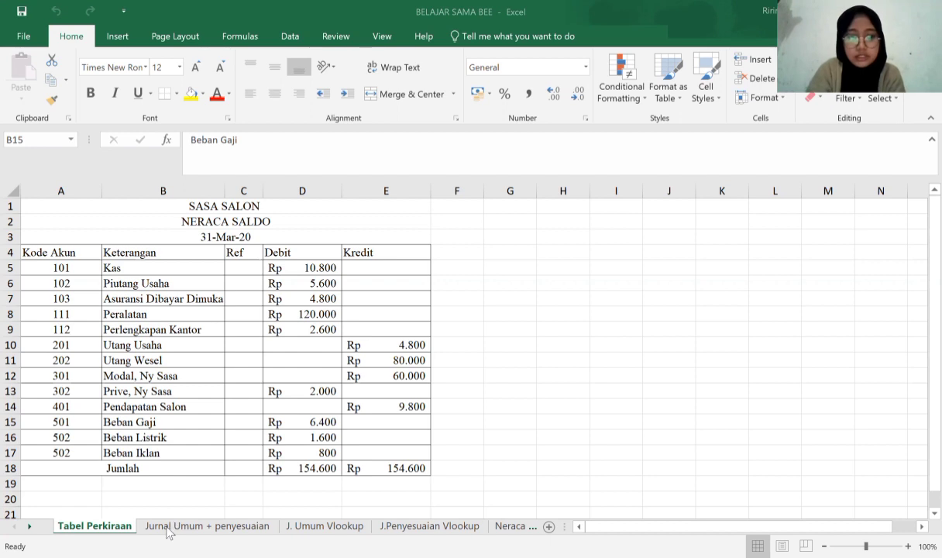
Step: Open the Jurnal Umum + penyesuaian sheet and look through the trial balance down to the adjusting entries table
{"action": "left_click", "coordinate": [240, 459]}
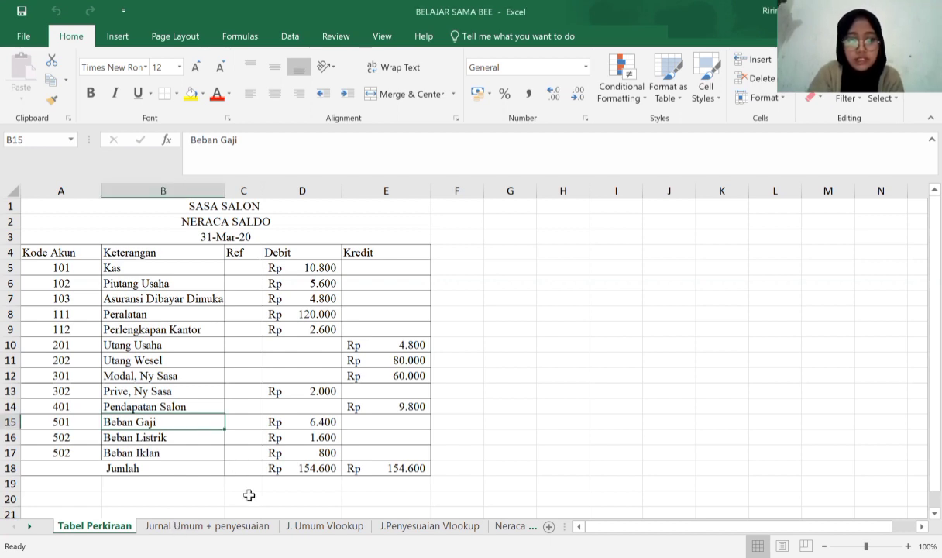
{"action": "left_click", "coordinate": [217, 529]}
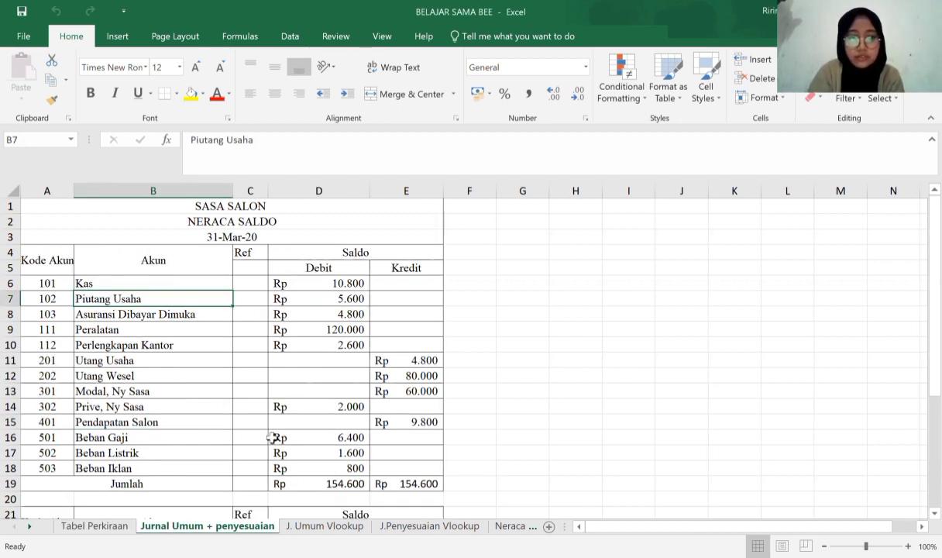
{"action": "left_click", "coordinate": [273, 437]}
{"action": "key", "text": "Down"}
{"action": "key", "text": "Down"}
{"action": "key", "text": "Down"}
{"action": "key", "text": "Down"}
{"action": "key", "text": "Down"}
{"action": "key", "text": "Down"}
{"action": "key", "text": "Down"}
{"action": "key", "text": "Down"}
{"action": "key", "text": "Down"}
{"action": "key", "text": "Down"}
{"action": "key", "text": "Down"}
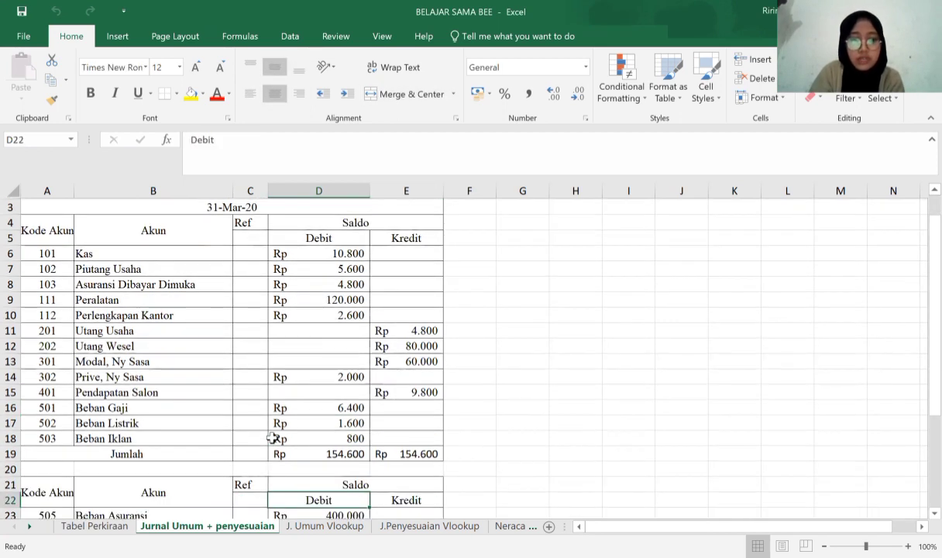
{"action": "key", "text": "Down"}
{"action": "key", "text": "Down"}
{"action": "key", "text": "Down"}
{"action": "key", "text": "Down"}
{"action": "key", "text": "Down"}
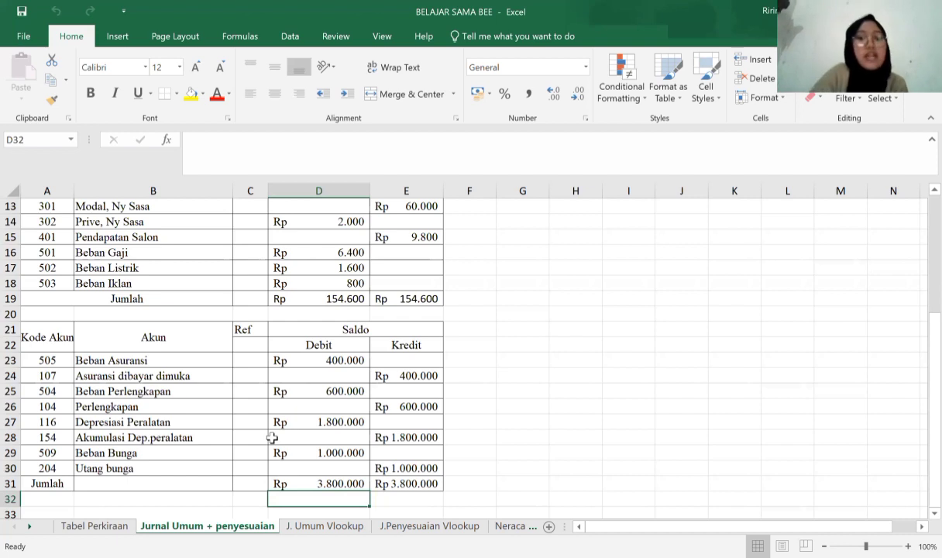
Step: Examine the column headings of the adjusting entries table, from Kode Akun across to Kredit
{"action": "left_click", "coordinate": [52, 349]}
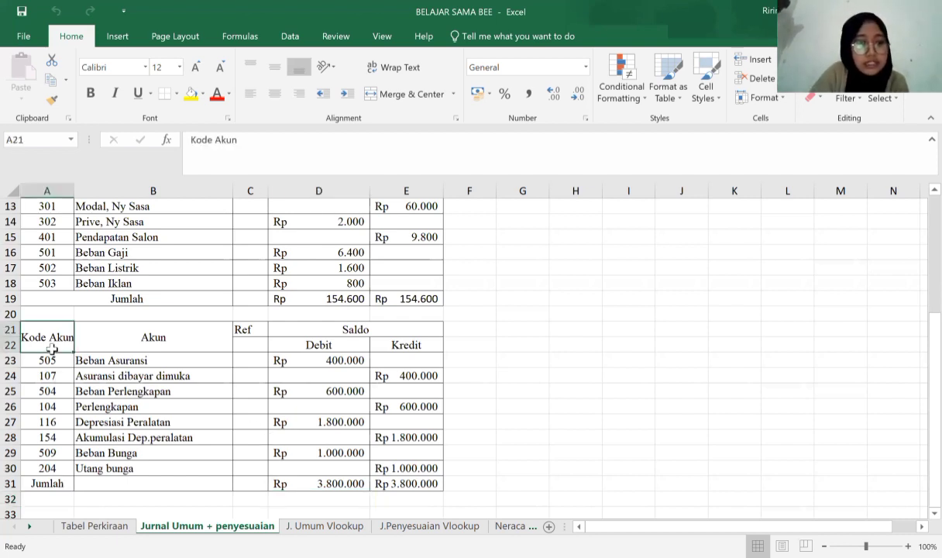
{"action": "key", "text": "Down"}
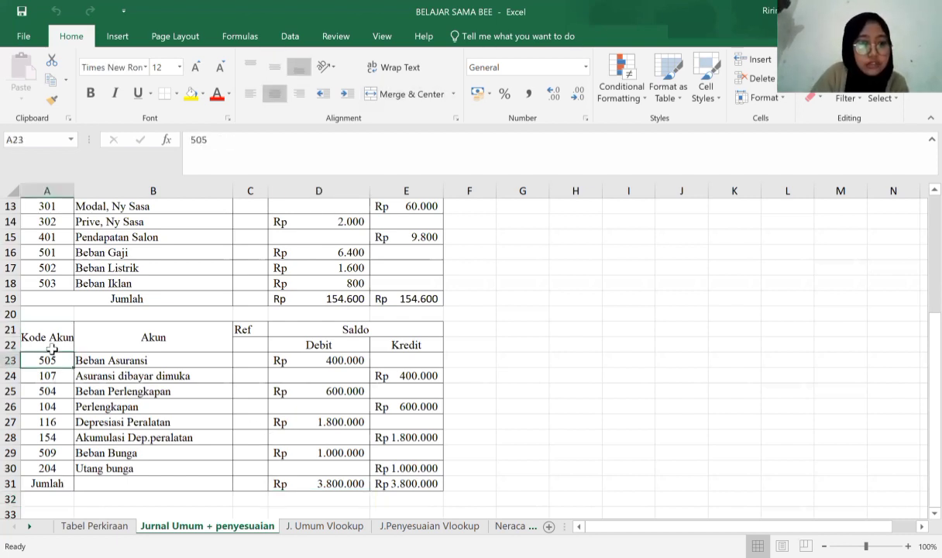
{"action": "key", "text": "Right"}
{"action": "key", "text": "Up"}
{"action": "key", "text": "Right"}
{"action": "key", "text": "Right"}
{"action": "key", "text": "Right"}
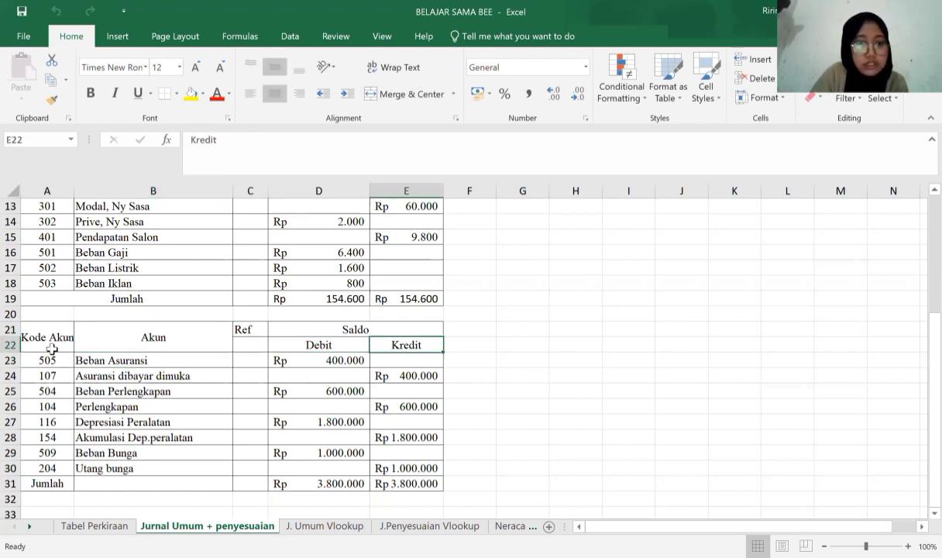
{"action": "key", "text": "Down"}
{"action": "key", "text": "Left"}
{"action": "key", "text": "Left"}
{"action": "key", "text": "Left"}
{"action": "key", "text": "Left"}
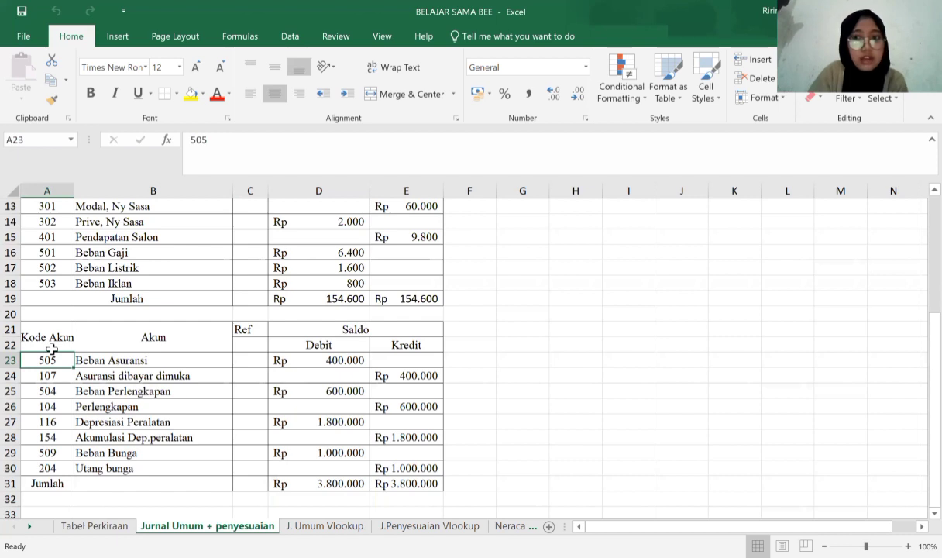
Step: Review the insurance adjustment rows, Beban Asuransi and Asuransi dibayar dimuka, with their codes and amounts
{"action": "key", "text": "Right"}
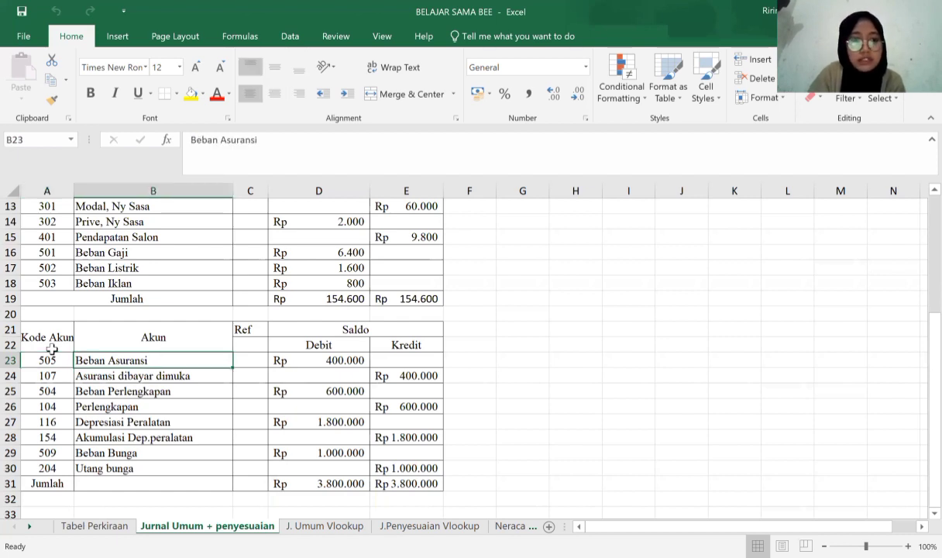
{"action": "key", "text": "Right"}
{"action": "key", "text": "Right"}
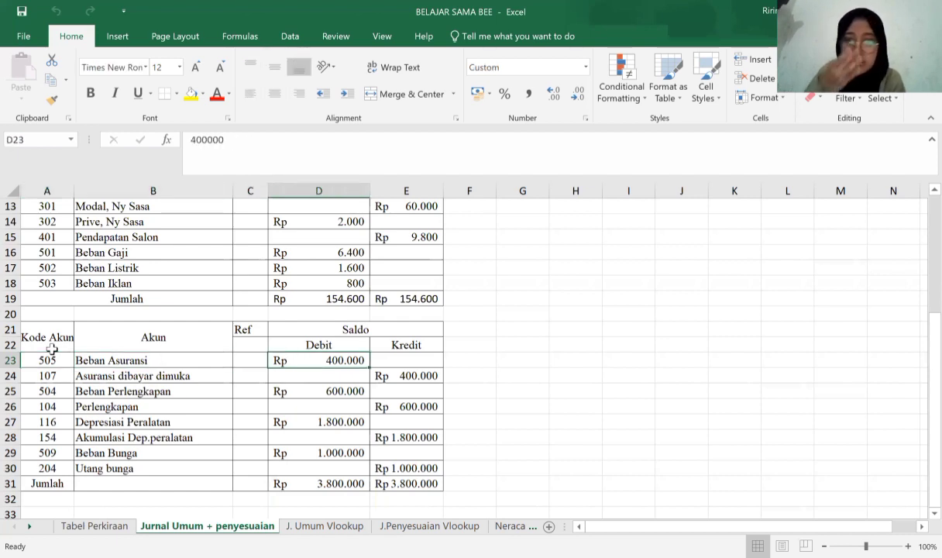
{"action": "key", "text": "Down"}
{"action": "key", "text": "Left"}
{"action": "key", "text": "Left"}
{"action": "key", "text": "Left"}
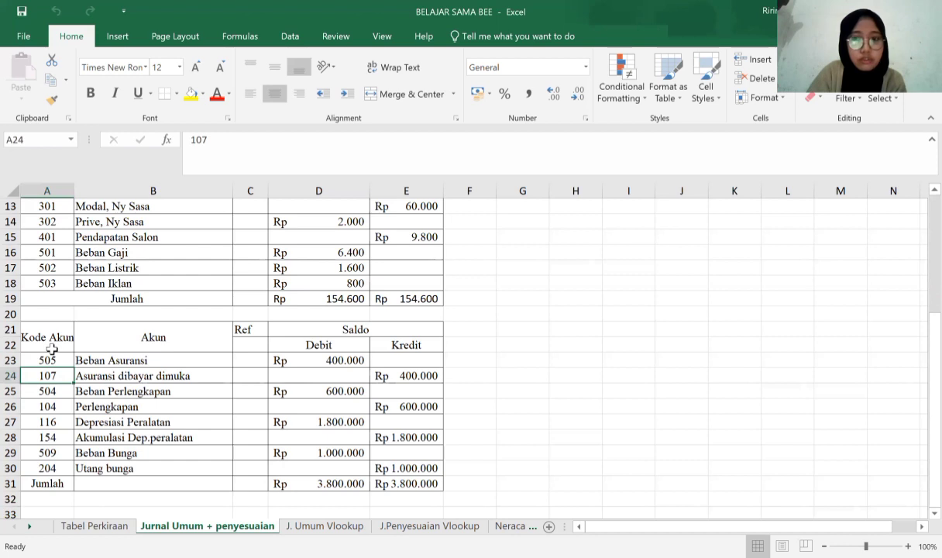
{"action": "key", "text": "Right"}
{"action": "key", "text": "Right"}
{"action": "key", "text": "Right"}
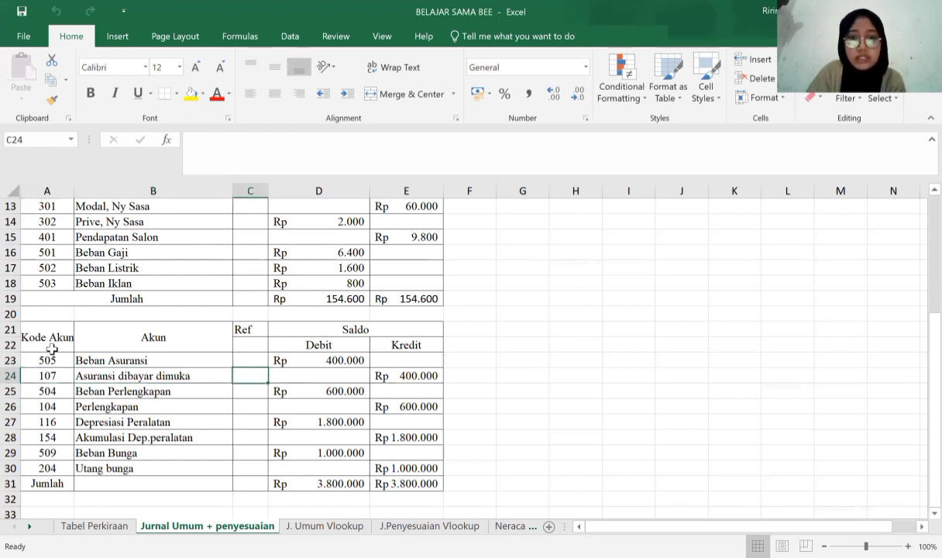
Step: Review the supplies adjustment rows, Beban Perlengkapan and Perlengkapan, with their codes and amounts
{"action": "key", "text": "Down"}
{"action": "key", "text": "Left"}
{"action": "key", "text": "Left"}
{"action": "key", "text": "Left"}
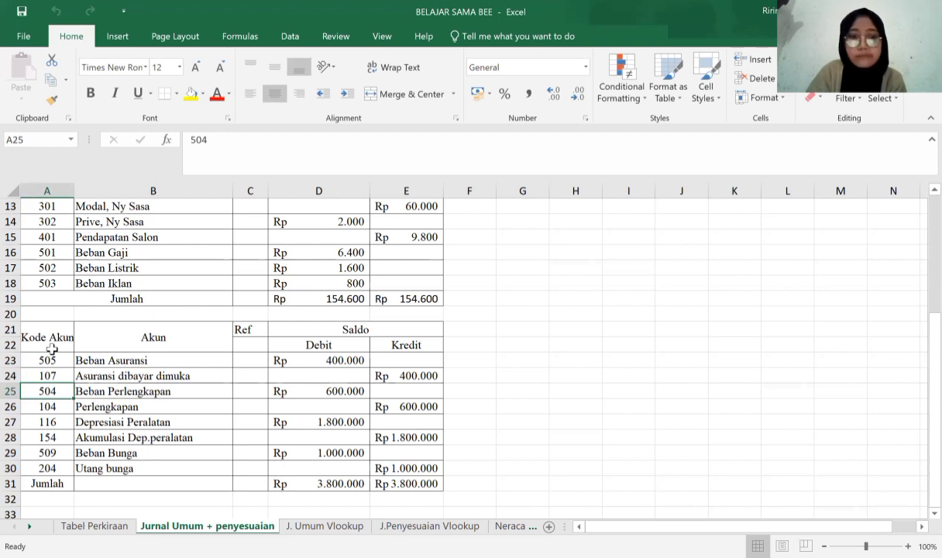
{"action": "key", "text": "Right"}
{"action": "key", "text": "Right"}
{"action": "key", "text": "Right"}
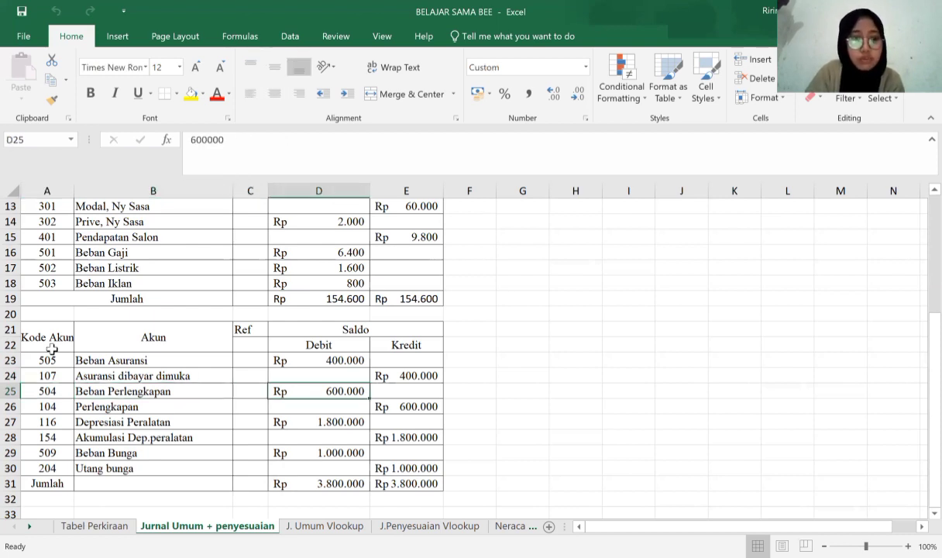
{"action": "key", "text": "Left"}
{"action": "key", "text": "Left"}
{"action": "key", "text": "Left"}
{"action": "key", "text": "Down"}
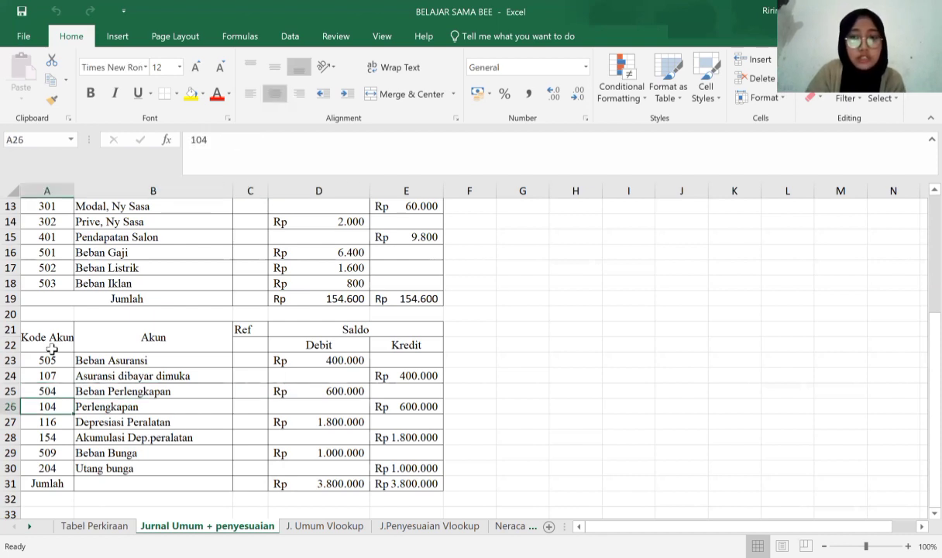
{"action": "key", "text": "Right"}
{"action": "key", "text": "Right"}
{"action": "key", "text": "Right"}
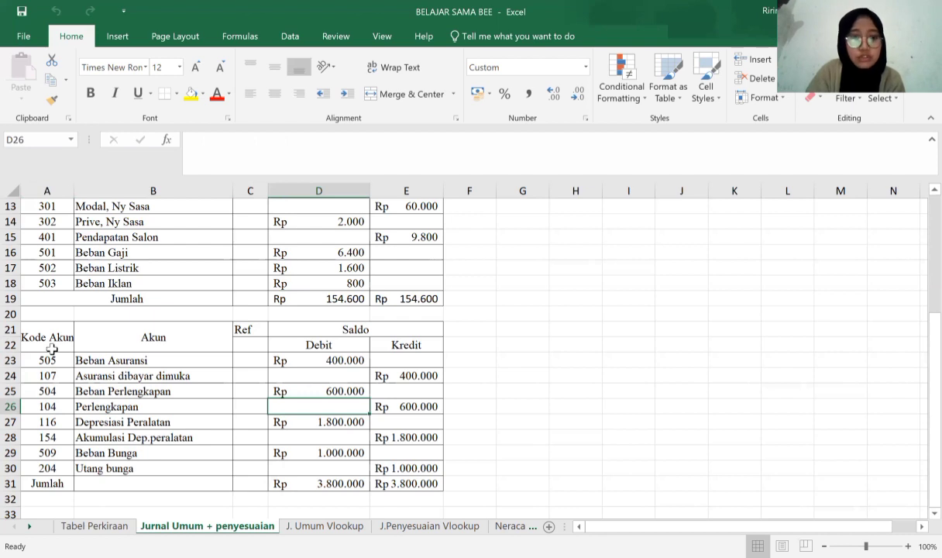
Step: Review the depreciation adjustment rows, Depresiasi Peralatan and Akumulasi Dep.peralatan, with their codes and amounts
{"action": "key", "text": "Down"}
{"action": "key", "text": "Left"}
{"action": "key", "text": "Left"}
{"action": "key", "text": "Left"}
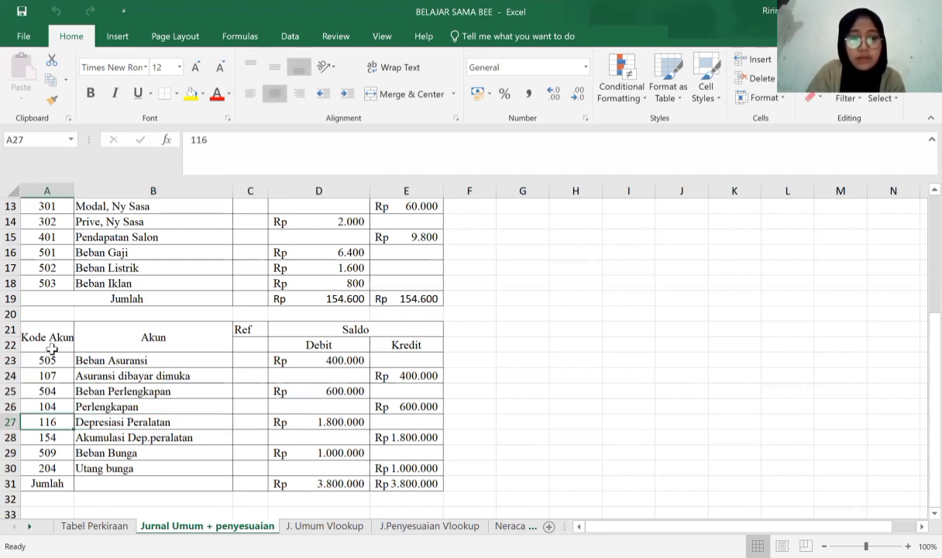
{"action": "key", "text": "Right"}
{"action": "key", "text": "Right"}
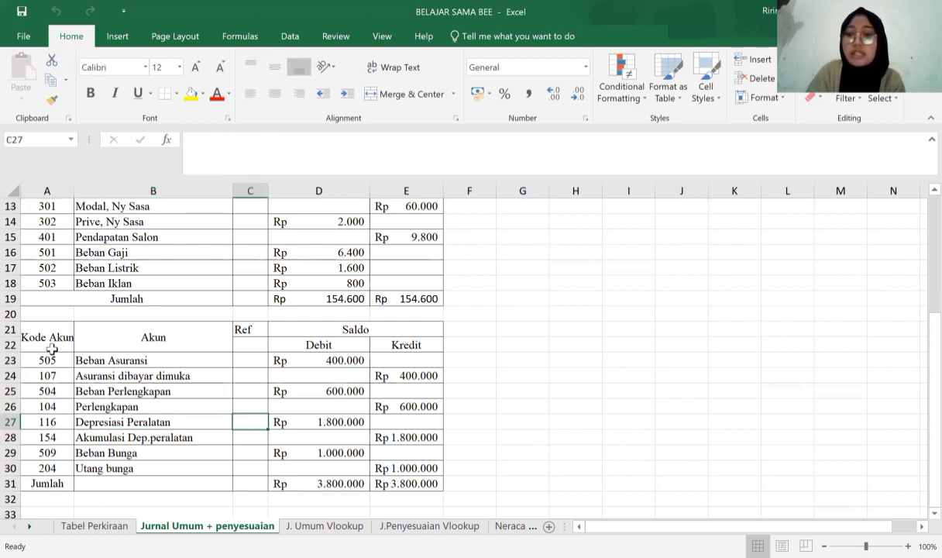
{"action": "key", "text": "Down"}
{"action": "key", "text": "Left"}
{"action": "key", "text": "Left"}
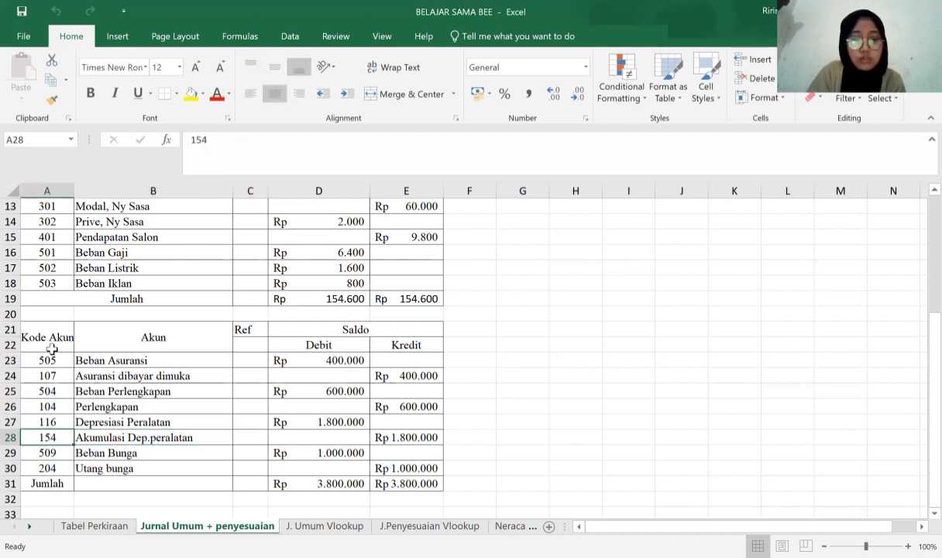
{"action": "key", "text": "Right"}
{"action": "key", "text": "Right"}
{"action": "key", "text": "Right"}
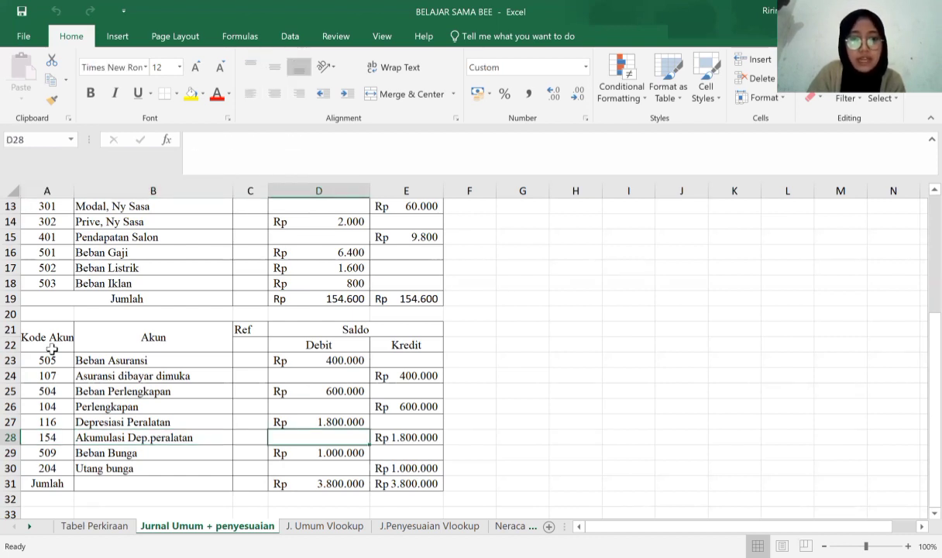
Step: Review the interest adjustment rows, Beban Bunga and Utang bunga, with their codes and amounts
{"action": "key", "text": "Down"}
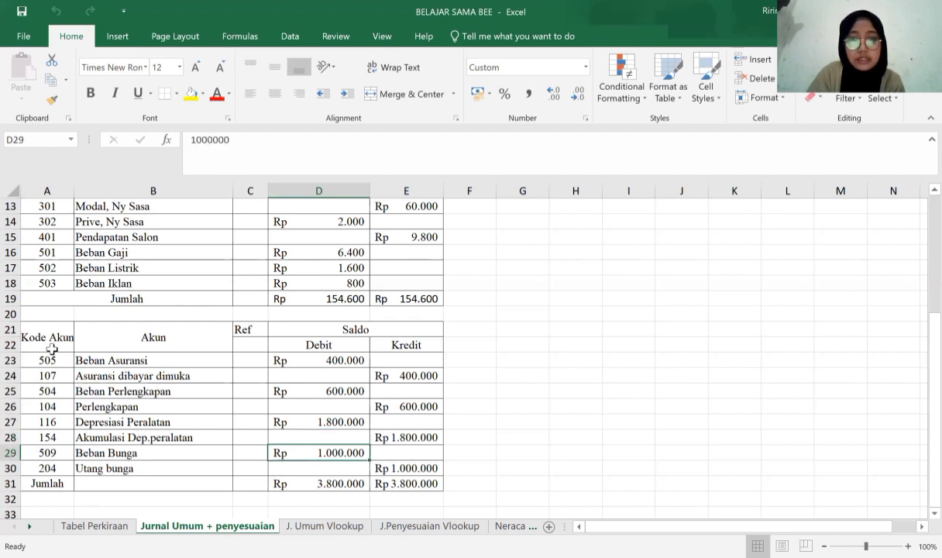
{"action": "key", "text": "Left"}
{"action": "key", "text": "Left"}
{"action": "key", "text": "Left"}
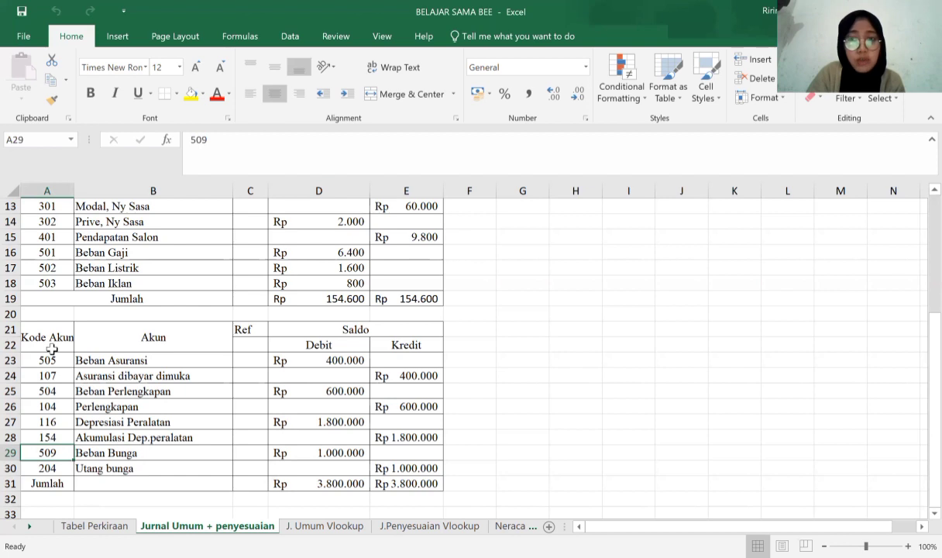
{"action": "key", "text": "Right"}
{"action": "key", "text": "Right"}
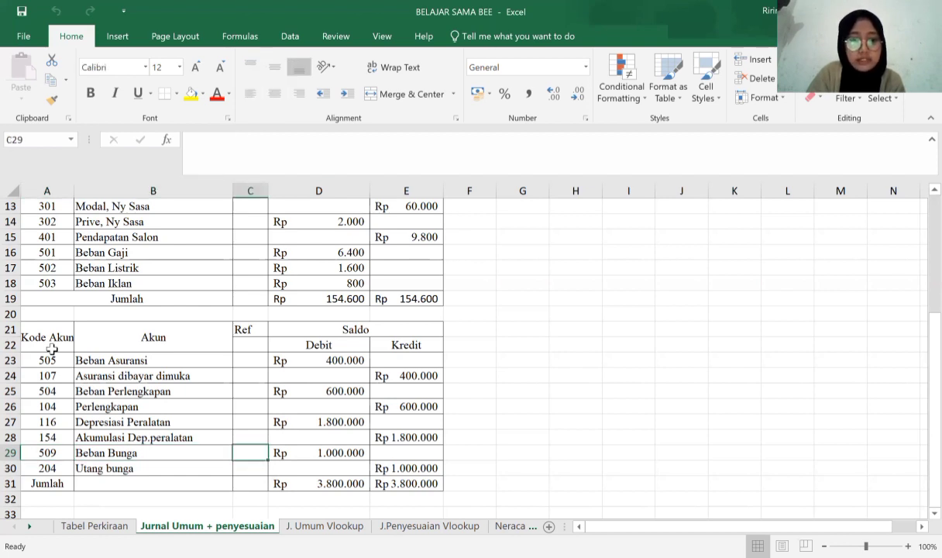
{"action": "key", "text": "Right"}
{"action": "key", "text": "Down"}
{"action": "key", "text": "Left"}
{"action": "key", "text": "Left"}
{"action": "key", "text": "Left"}
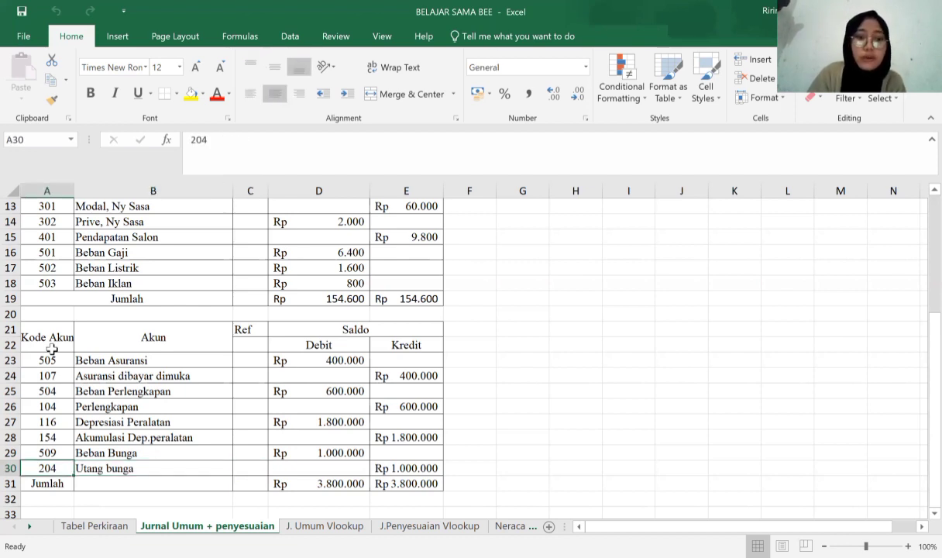
{"action": "key", "text": "Right"}
{"action": "key", "text": "Right"}
{"action": "key", "text": "Right"}
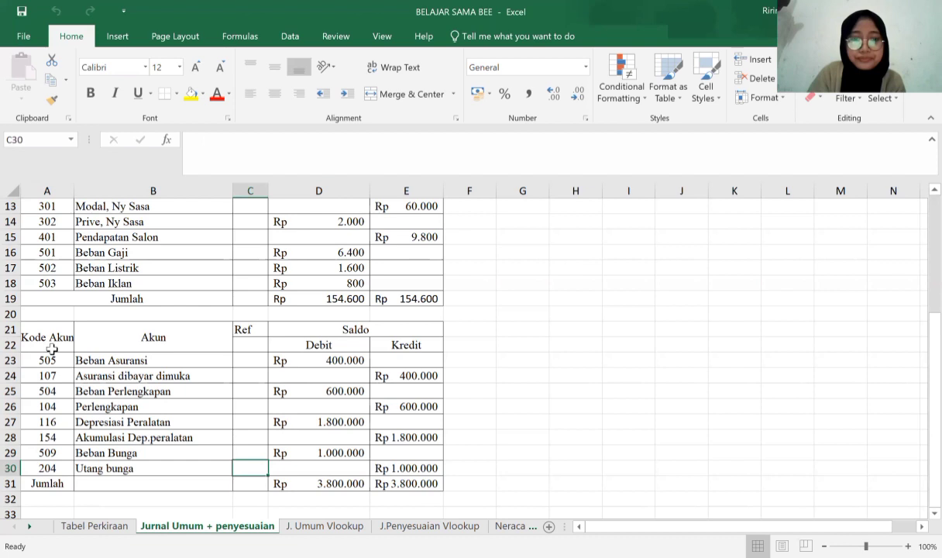
{"action": "key", "text": "Right"}
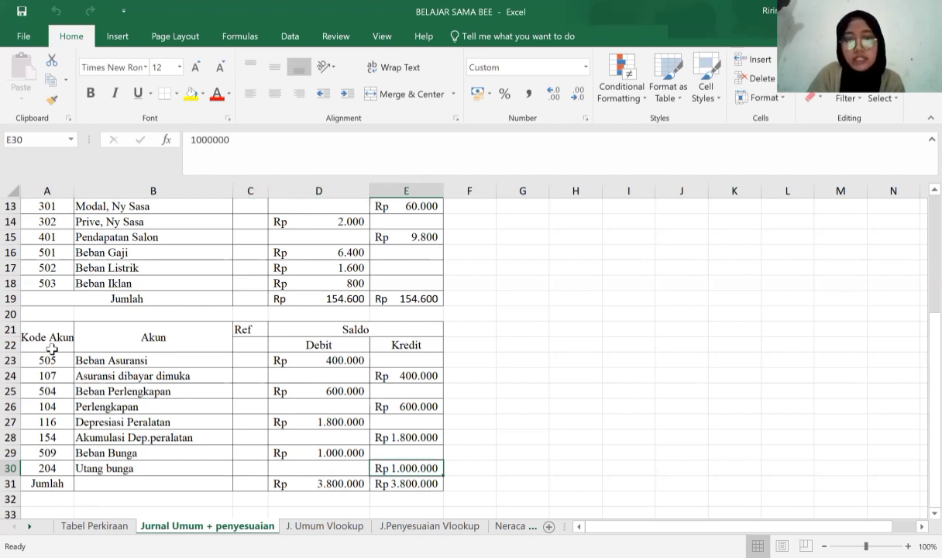
Step: Inspect the SUM formulas for the debit and credit totals in the adjusting entries' Jumlah row and the cells they cover
{"action": "key", "text": "Down"}
{"action": "key", "text": "Left"}
{"action": "key", "text": "Left"}
{"action": "key", "text": "Right"}
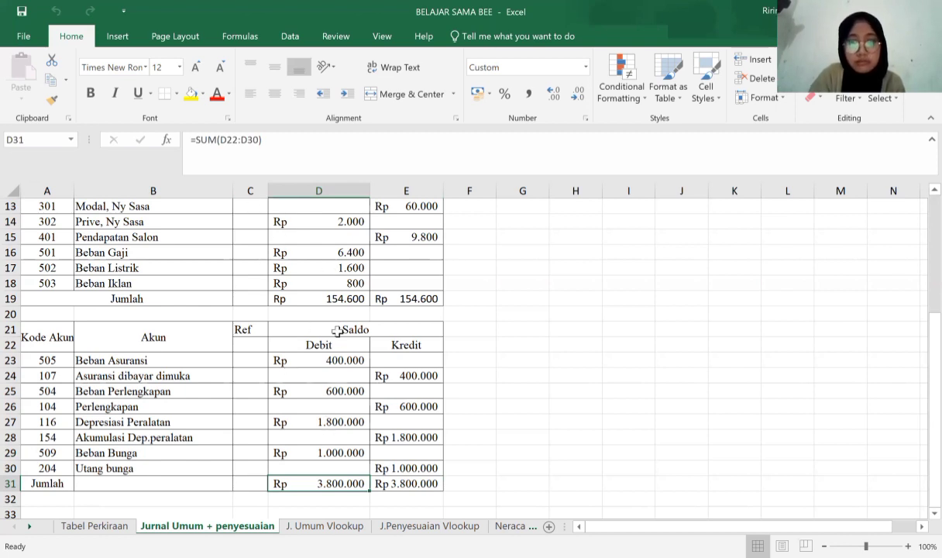
{"action": "left_click", "coordinate": [345, 368]}
{"action": "left_click", "coordinate": [343, 483]}
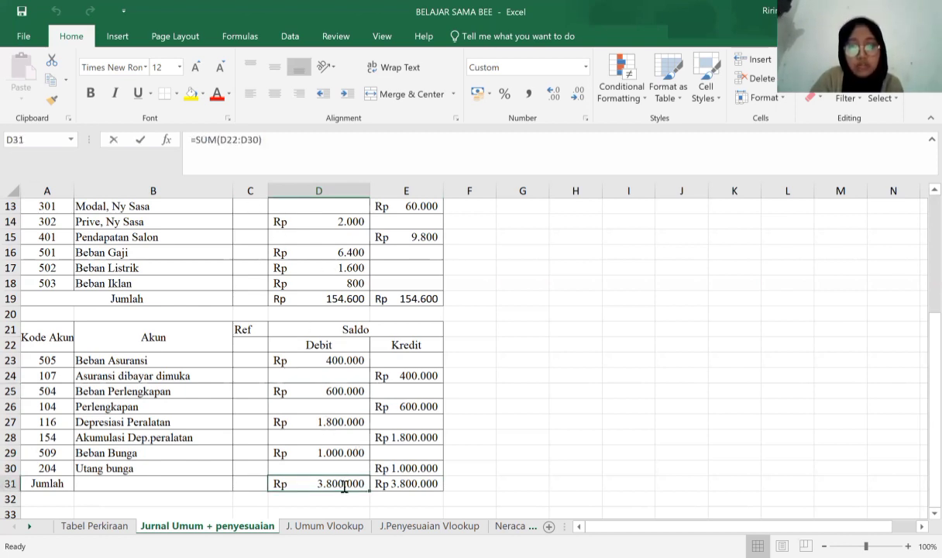
{"action": "key", "text": "F2"}
{"action": "key", "text": "Escape"}
{"action": "double_click", "coordinate": [313, 360]}
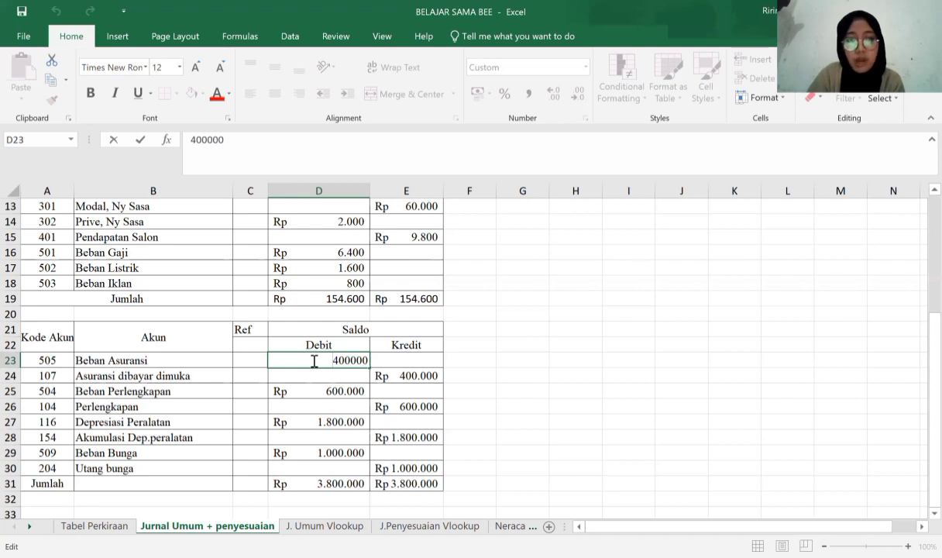
{"action": "left_click", "coordinate": [331, 483]}
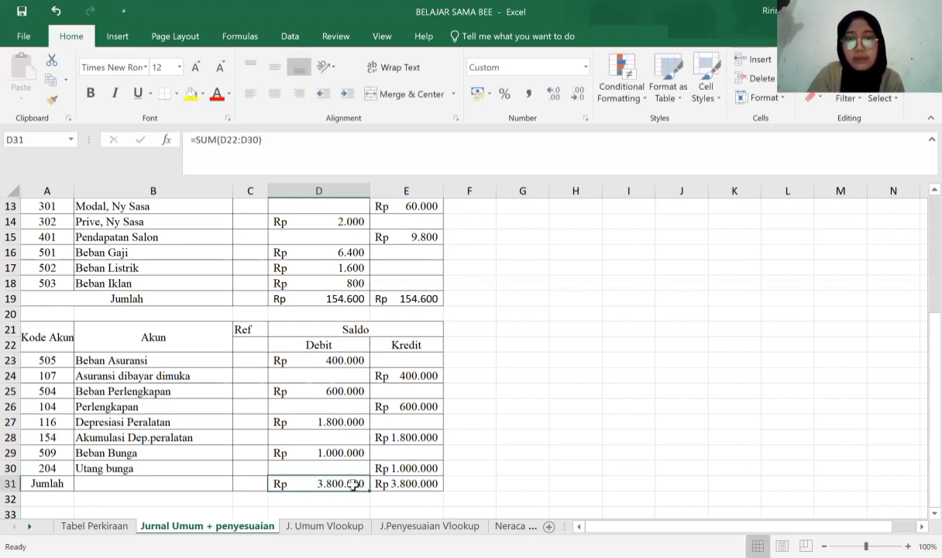
{"action": "left_click", "coordinate": [395, 359]}
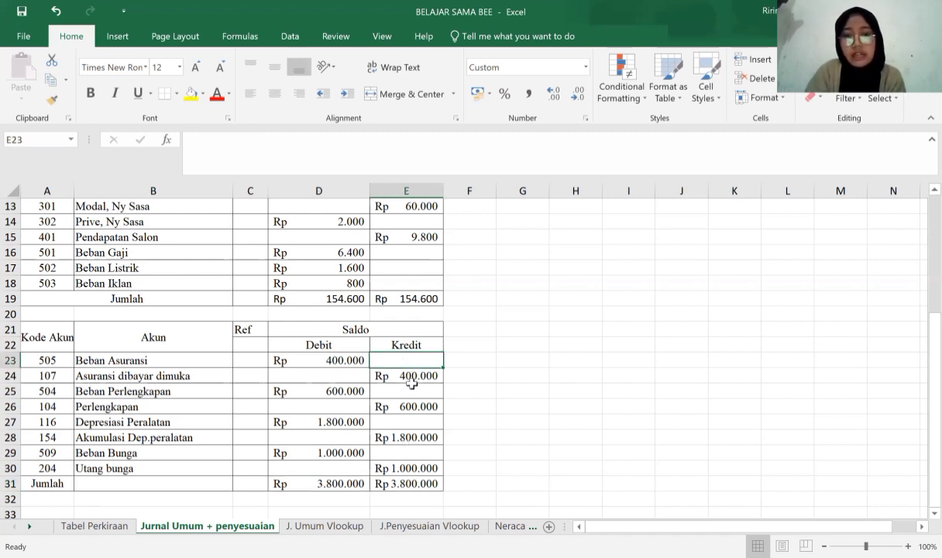
{"action": "left_click", "coordinate": [395, 482]}
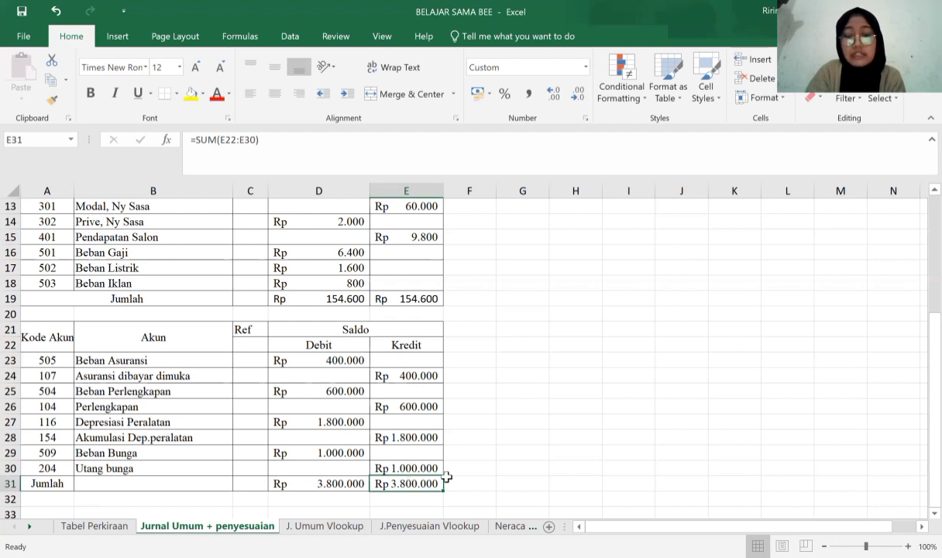
Step: Go back through the Neraca Saldo table's debit column to its header and inspect the debit total in the Jumlah row
{"action": "left_click", "coordinate": [296, 310]}
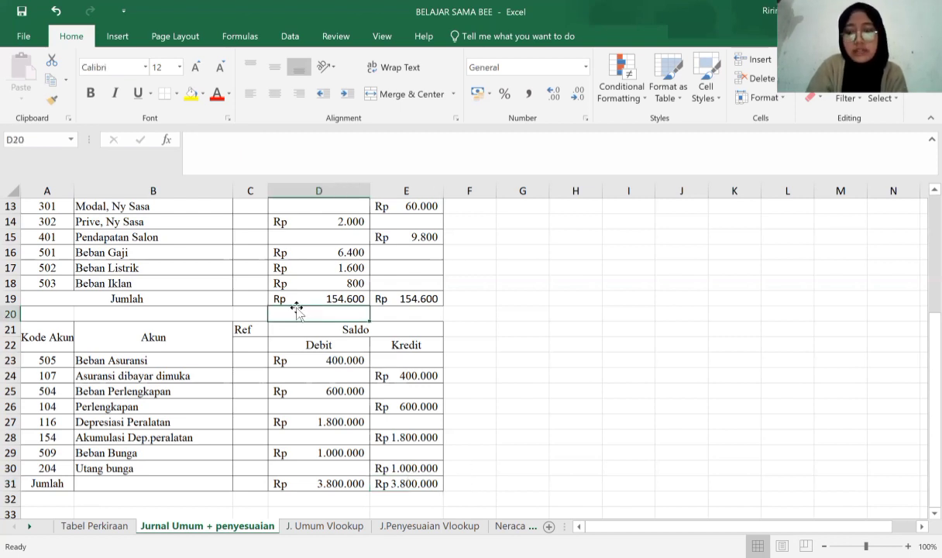
{"action": "key", "text": "Up"}
{"action": "key", "text": "Up"}
{"action": "key", "text": "Up"}
{"action": "key", "text": "Up"}
{"action": "key", "text": "Up"}
{"action": "key", "text": "Up"}
{"action": "key", "text": "Up"}
{"action": "key", "text": "Up"}
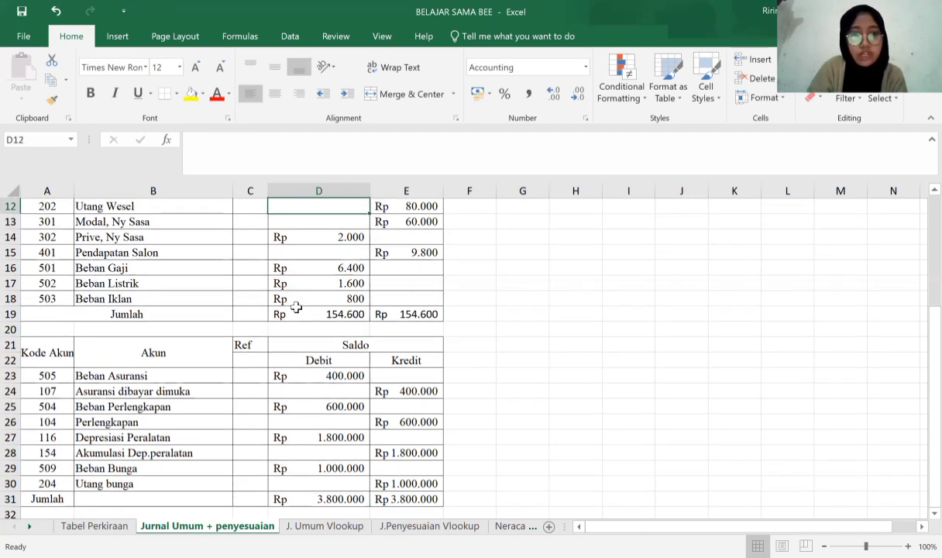
{"action": "key", "text": "Up"}
{"action": "key", "text": "Up"}
{"action": "key", "text": "Up"}
{"action": "key", "text": "Up"}
{"action": "key", "text": "Up"}
{"action": "key", "text": "Up"}
{"action": "key", "text": "Up"}
{"action": "key", "text": "Up"}
{"action": "key", "text": "Up"}
{"action": "key", "text": "Up"}
{"action": "key", "text": "Up"}
{"action": "key", "text": "Down"}
{"action": "key", "text": "Down"}
{"action": "key", "text": "Down"}
{"action": "key", "text": "Down"}
{"action": "key", "text": "Down"}
{"action": "key", "text": "Down"}
{"action": "key", "text": "Down"}
{"action": "key", "text": "Down"}
{"action": "key", "text": "Down"}
{"action": "key", "text": "Down"}
{"action": "key", "text": "Down"}
{"action": "key", "text": "Down"}
{"action": "key", "text": "Down"}
{"action": "key", "text": "Down"}
{"action": "key", "text": "Down"}
{"action": "key", "text": "Down"}
{"action": "key", "text": "Down"}
{"action": "key", "text": "Down"}
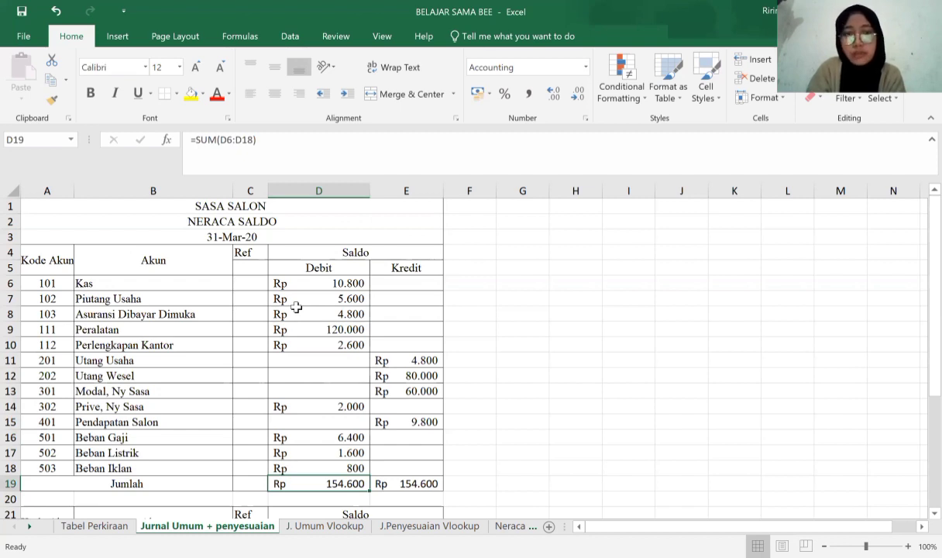
Step: Inspect the SUM formula for the Neraca Saldo table's credit total in the Jumlah row, and look down to the adjusting entries
{"action": "left_click", "coordinate": [400, 481]}
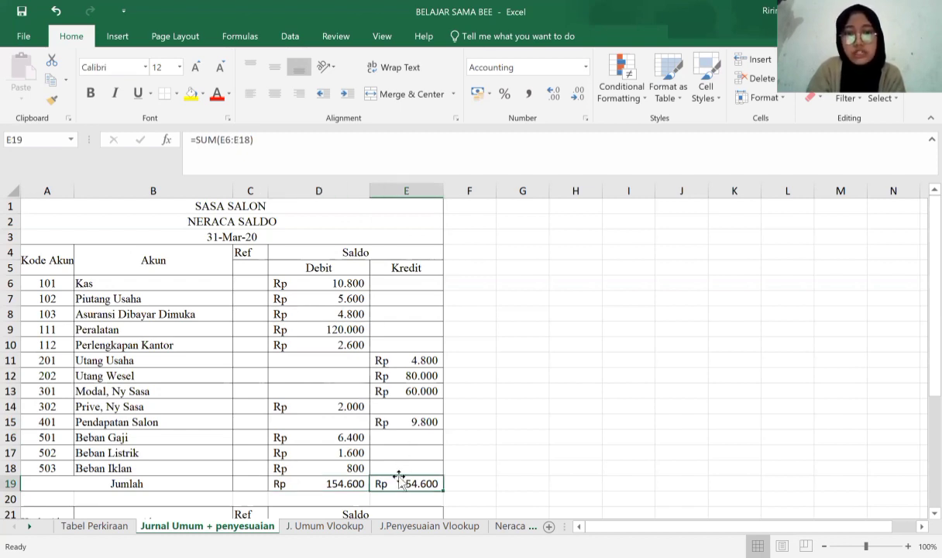
{"action": "key", "text": "Right"}
{"action": "key", "text": "Right"}
{"action": "key", "text": "Down"}
{"action": "key", "text": "Down"}
{"action": "key", "text": "Down"}
{"action": "key", "text": "Down"}
{"action": "key", "text": "Down"}
{"action": "key", "text": "Down"}
{"action": "key", "text": "Down"}
{"action": "key", "text": "Down"}
{"action": "key", "text": "Down"}
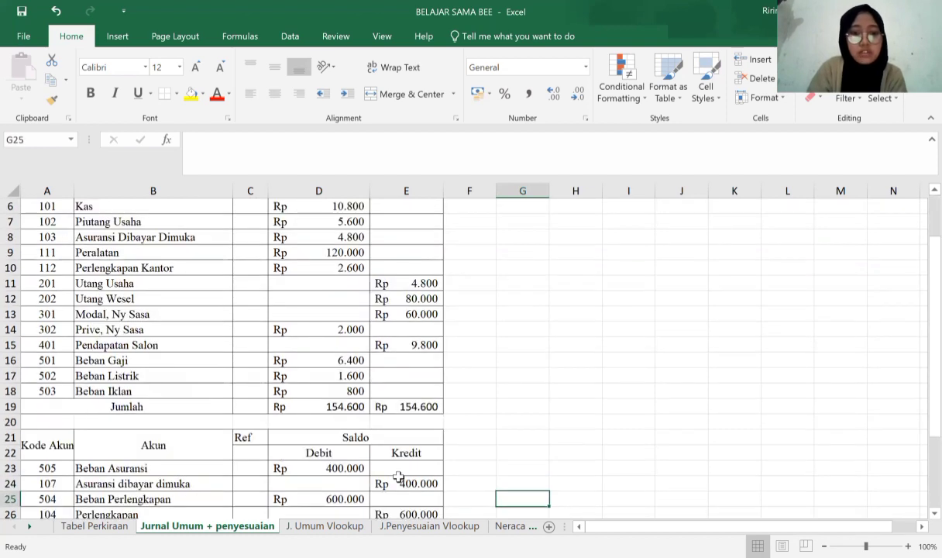
Step: Go to the J. Umum Vlookup sheet and inspect its Tanggal header and the VLOOKUP formulas in the Akun column
{"action": "left_click", "coordinate": [349, 531]}
{"action": "left_click", "coordinate": [258, 342]}
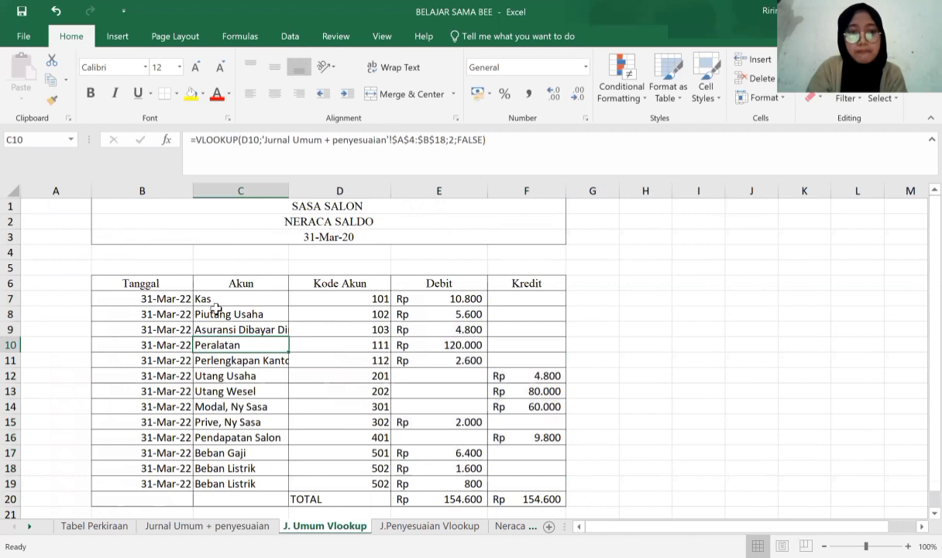
{"action": "left_click", "coordinate": [254, 298]}
{"action": "left_click", "coordinate": [152, 284]}
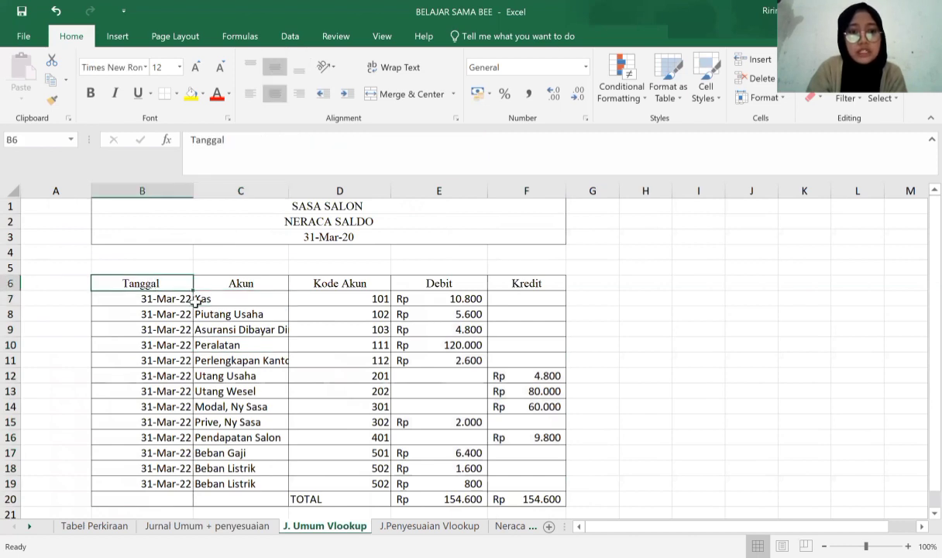
{"action": "left_click", "coordinate": [200, 297]}
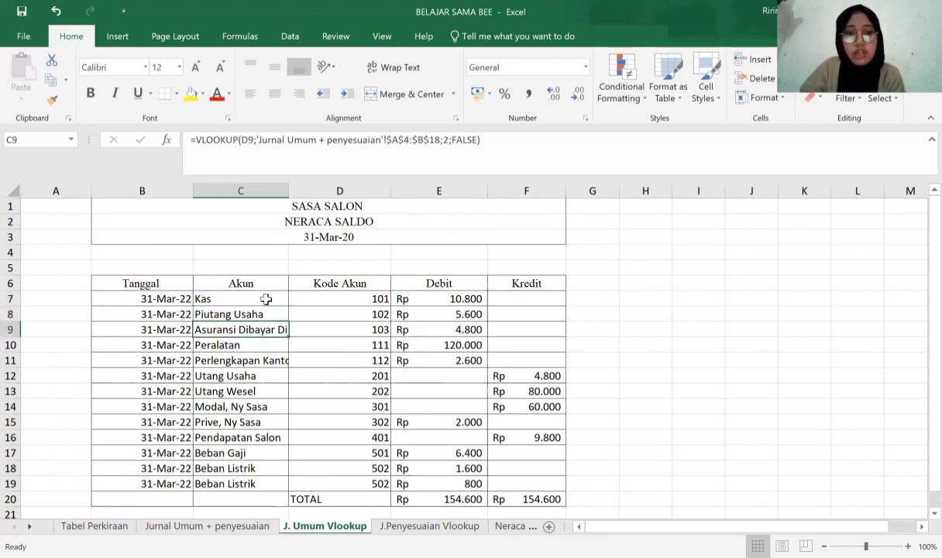
{"action": "key", "text": "Down"}
{"action": "left_click", "coordinate": [266, 299]}
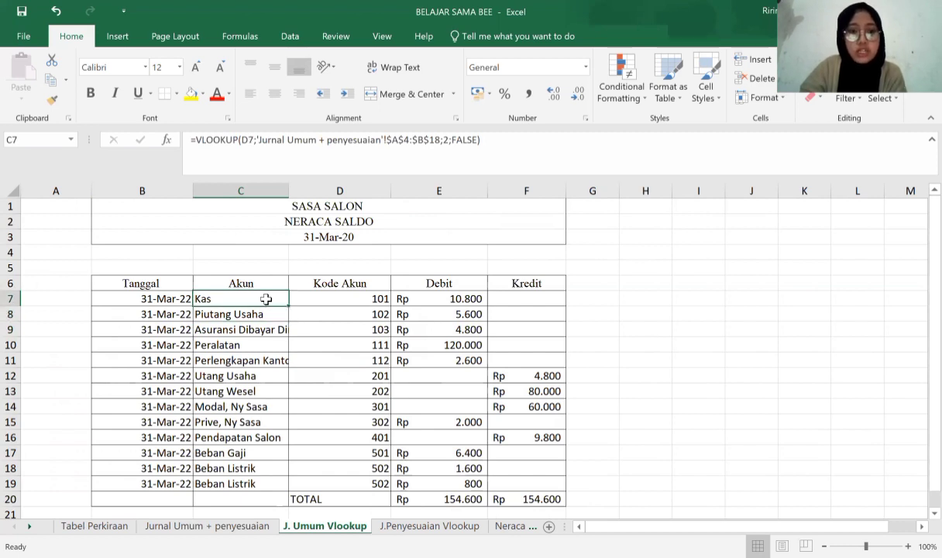
Step: Examine the VLOOKUP function arguments for Kas in C7 against the Jurnal Umum + penyesuaian sheet, leaving the formula unsaved
{"action": "left_click", "coordinate": [259, 139]}
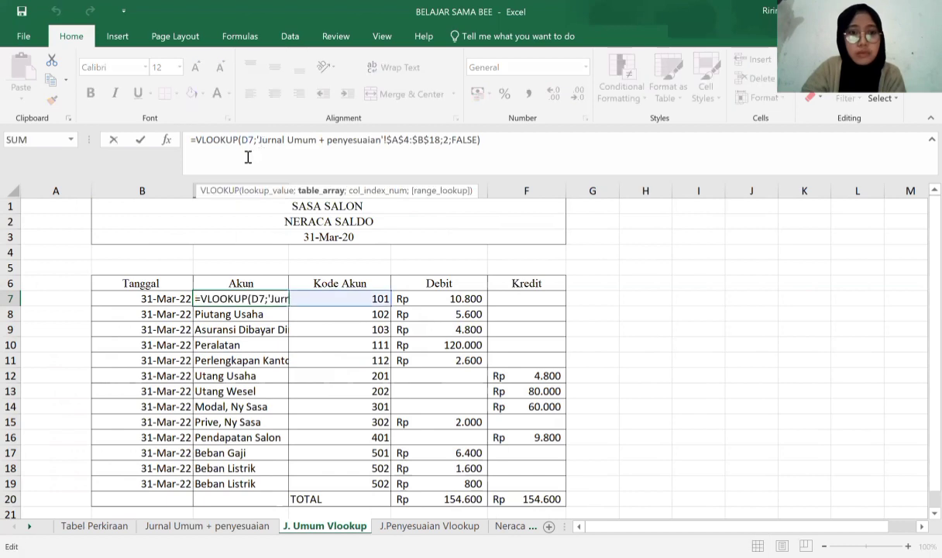
{"action": "key", "text": "Escape"}
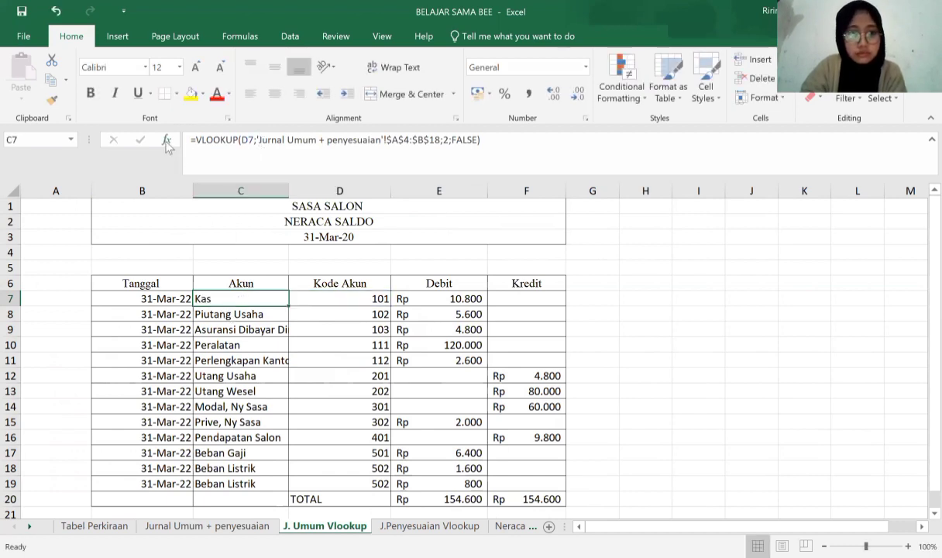
{"action": "left_click", "coordinate": [166, 143]}
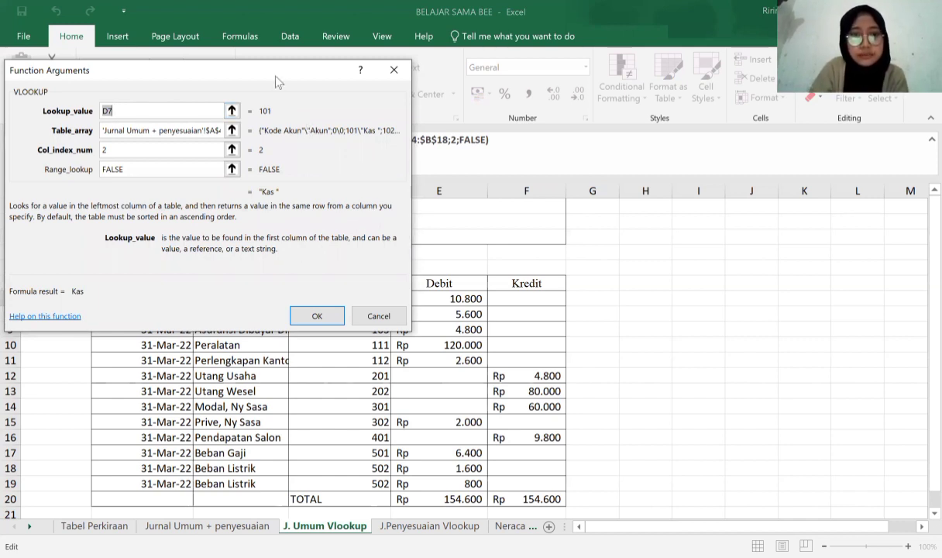
{"action": "left_click_drag", "start_coordinate": [278, 82], "coordinate": [695, 179]}
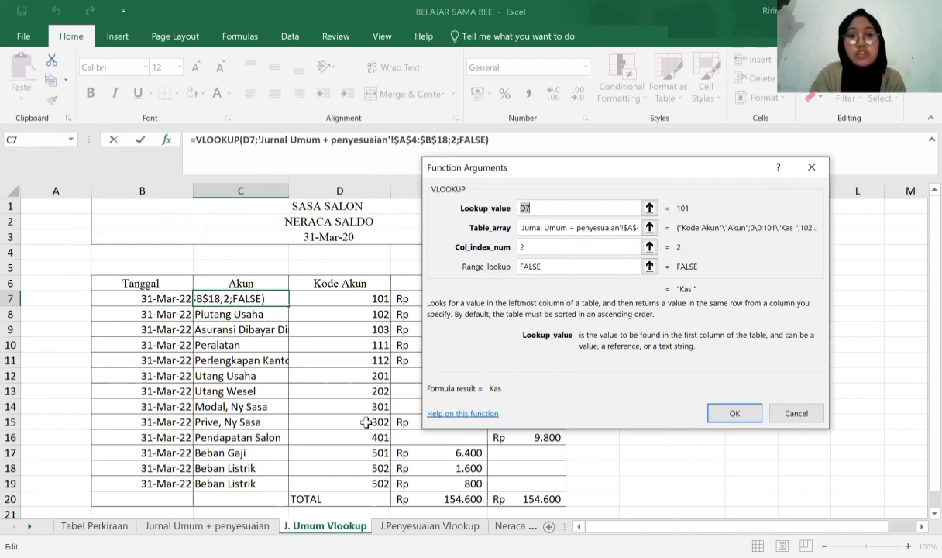
{"action": "left_click", "coordinate": [192, 527]}
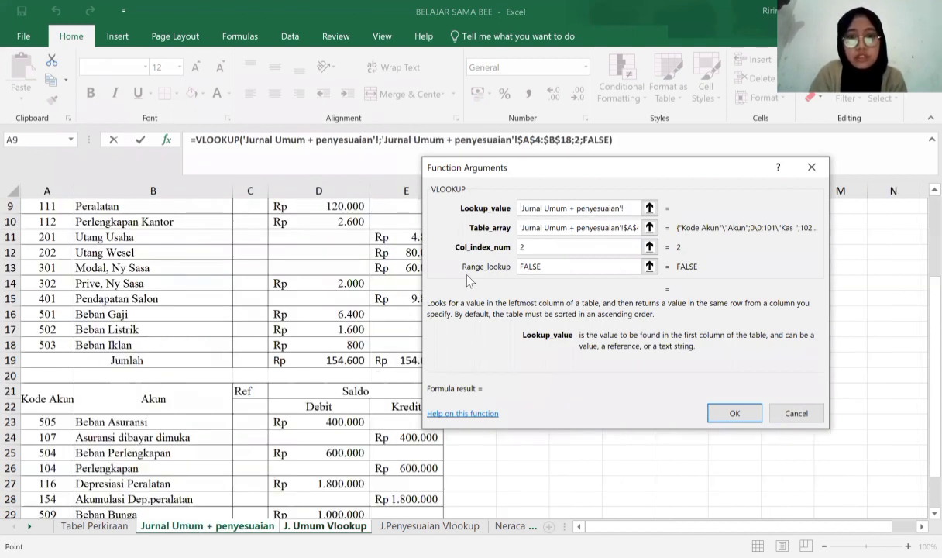
{"action": "left_click", "coordinate": [172, 248]}
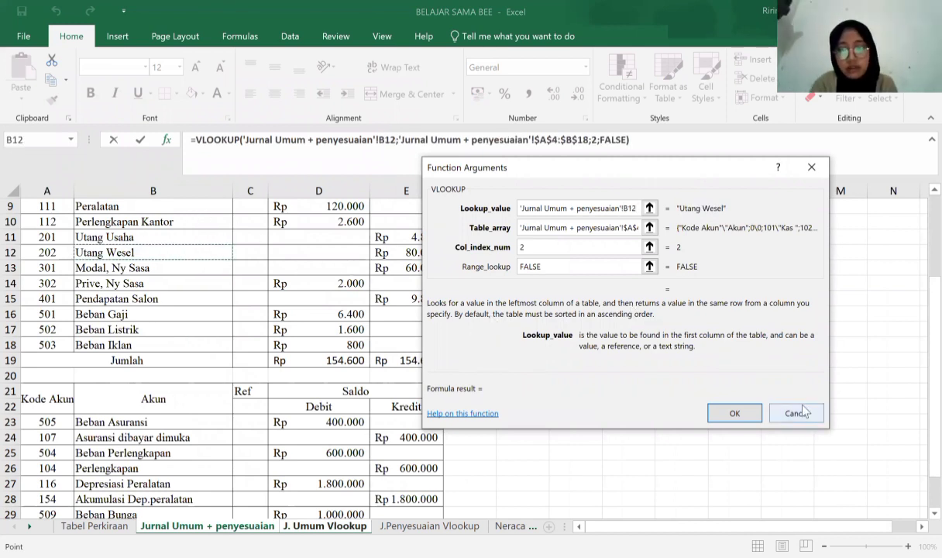
{"action": "key", "text": "Escape"}
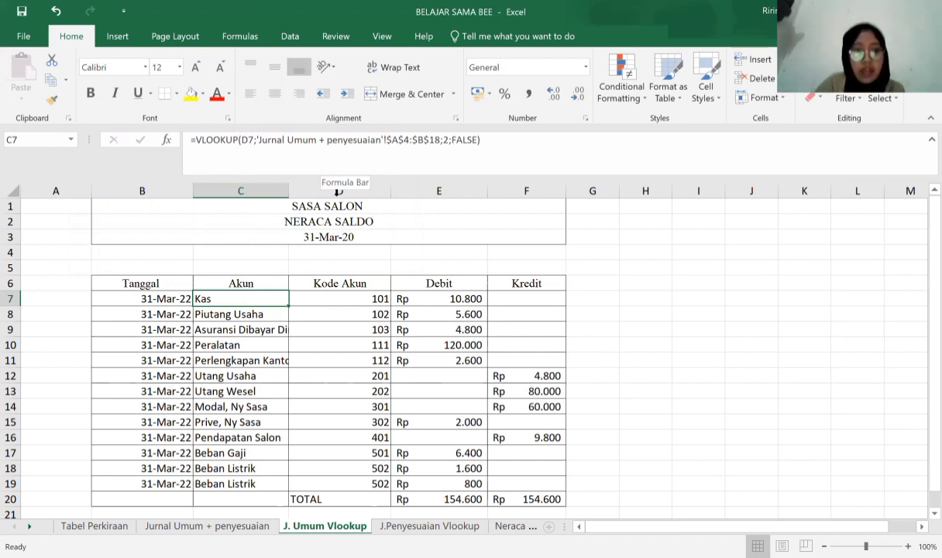
Step: Return to the Neraca Saldo table on the Jurnal Umum + penyesuaian sheet and highlight its account codes and names, A6:B18
{"action": "left_click", "coordinate": [232, 526]}
{"action": "left_click", "coordinate": [175, 271]}
{"action": "key", "text": "Up"}
{"action": "key", "text": "Up"}
{"action": "key", "text": "Up"}
{"action": "key", "text": "Up"}
{"action": "key", "text": "Up"}
{"action": "key", "text": "Up"}
{"action": "key", "text": "Up"}
{"action": "key", "text": "Up"}
{"action": "key", "text": "Up"}
{"action": "key", "text": "Up"}
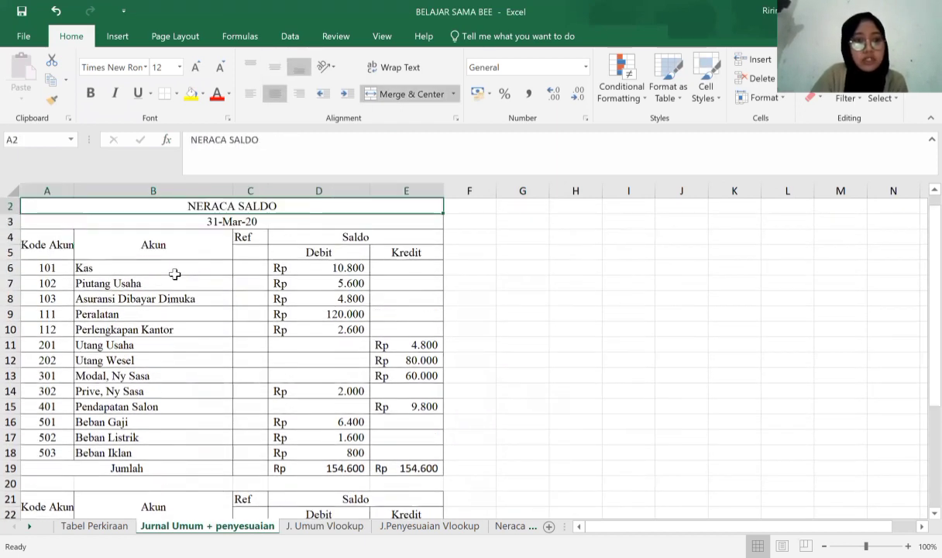
{"action": "key", "text": "Down"}
{"action": "key", "text": "Down"}
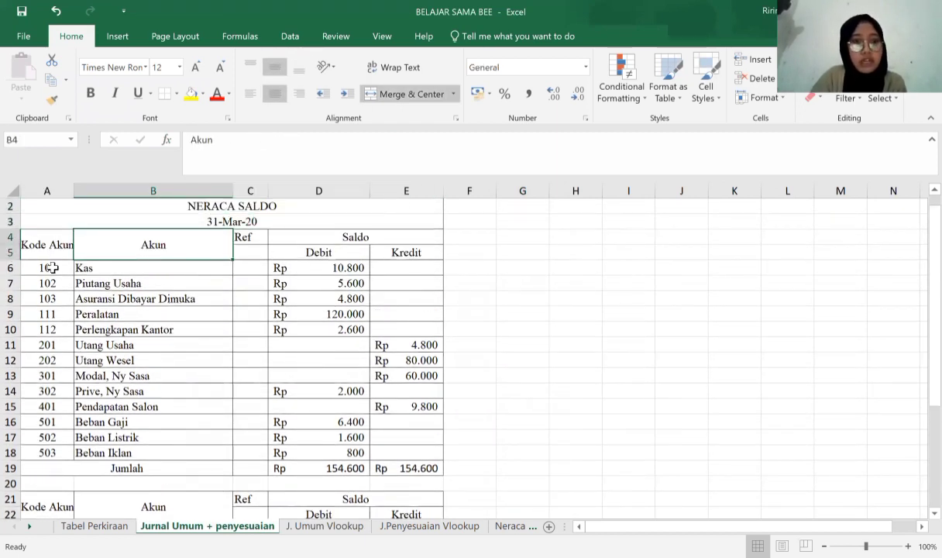
{"action": "left_click", "coordinate": [51, 267]}
{"action": "left_click_drag", "start_coordinate": [51, 267], "coordinate": [132, 449]}
{"action": "left_click", "coordinate": [406, 421]}
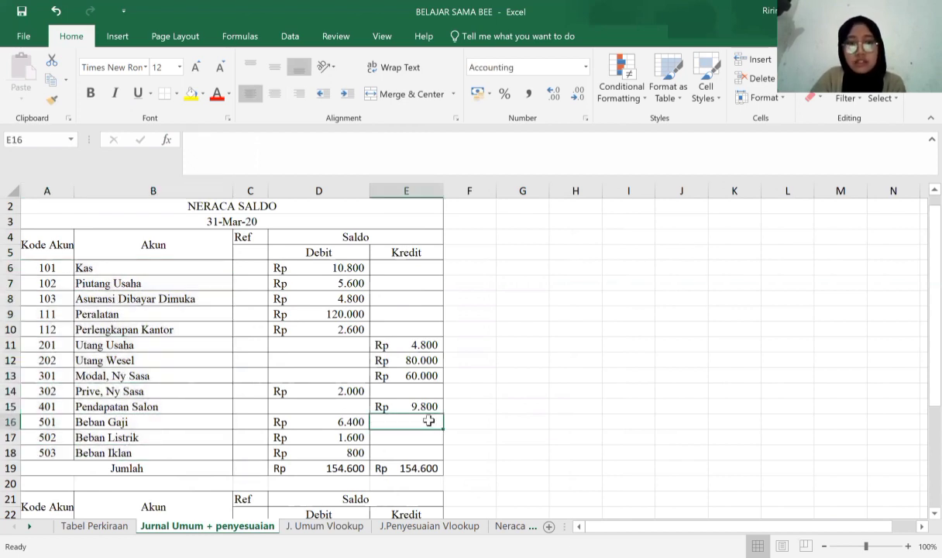
Step: On the J. Umum Vlookup sheet, compare the Kas row's account code, VLOOKUP formula and debit amount
{"action": "left_click", "coordinate": [324, 525]}
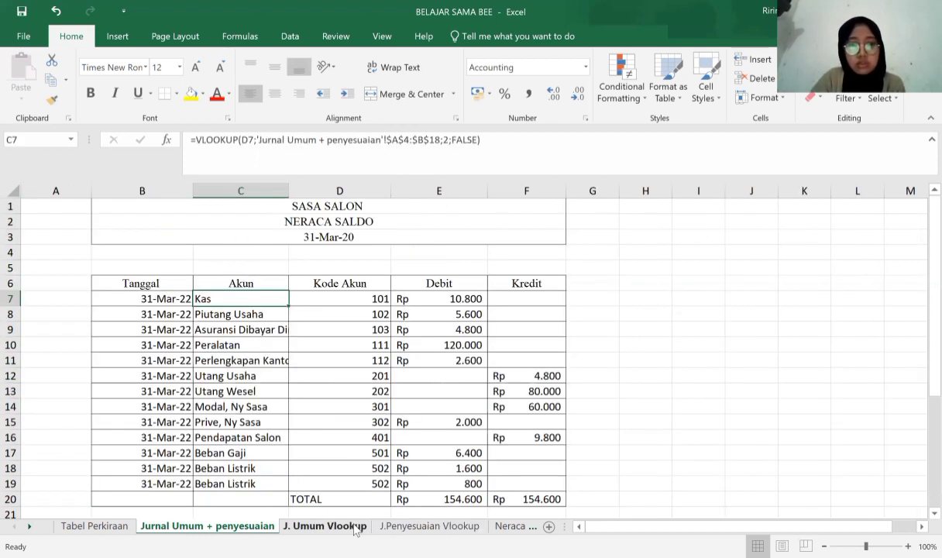
{"action": "left_click", "coordinate": [330, 299]}
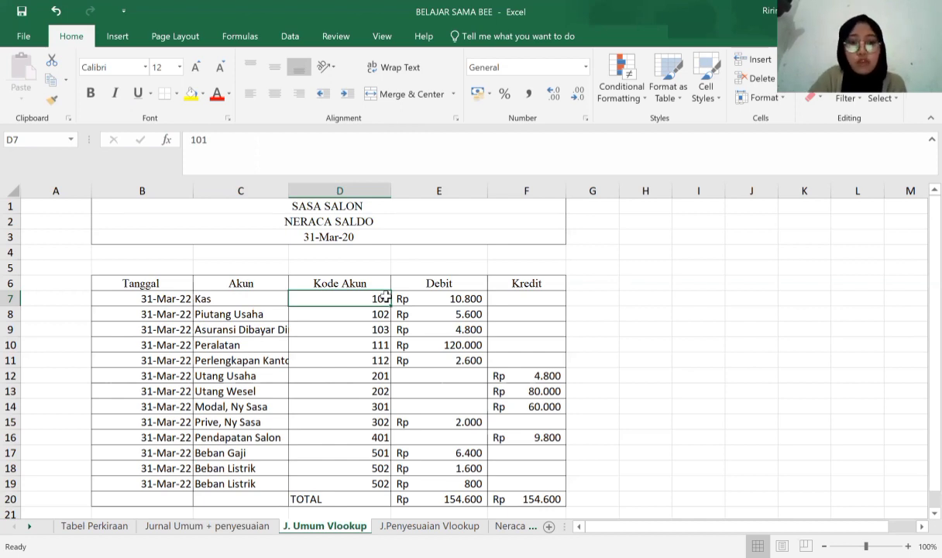
{"action": "left_click", "coordinate": [414, 310]}
{"action": "left_click", "coordinate": [281, 301]}
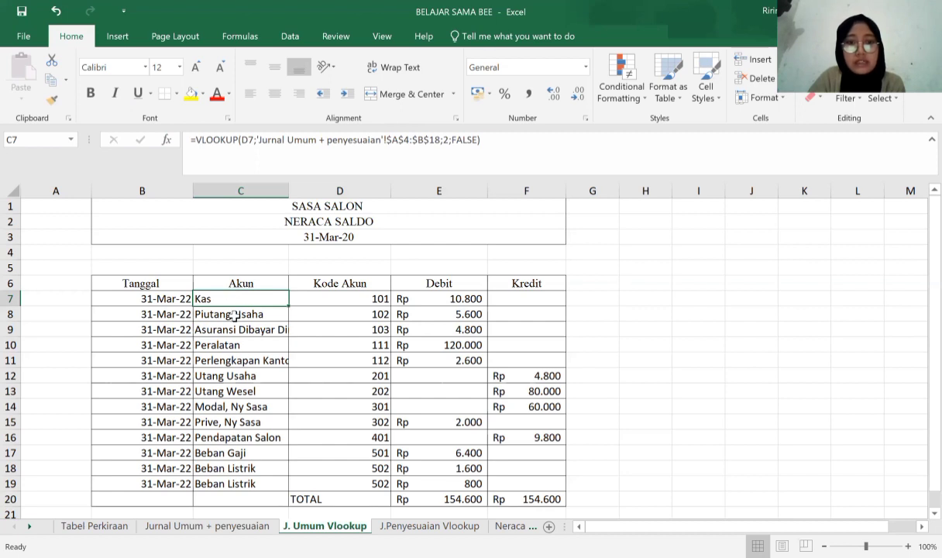
{"action": "left_click", "coordinate": [360, 304]}
{"action": "left_click", "coordinate": [445, 298]}
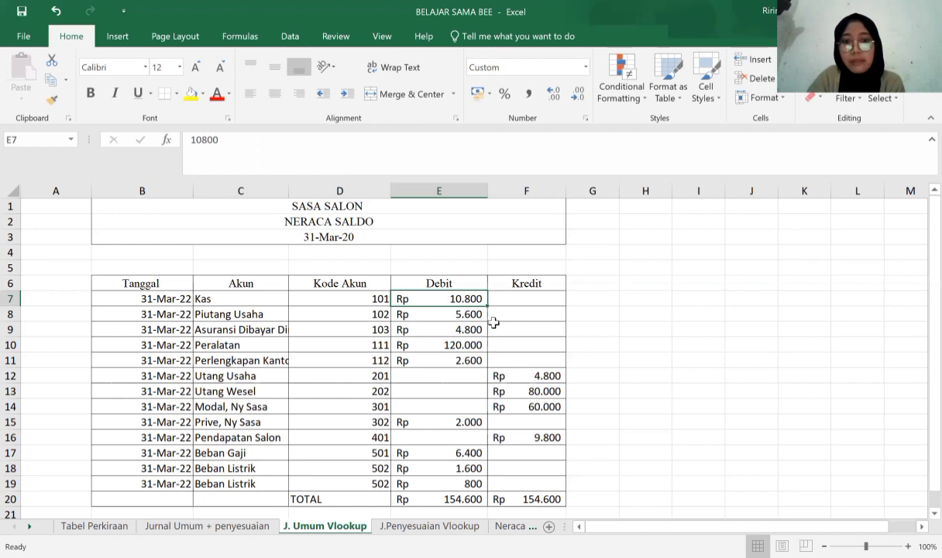
{"action": "left_click", "coordinate": [381, 300]}
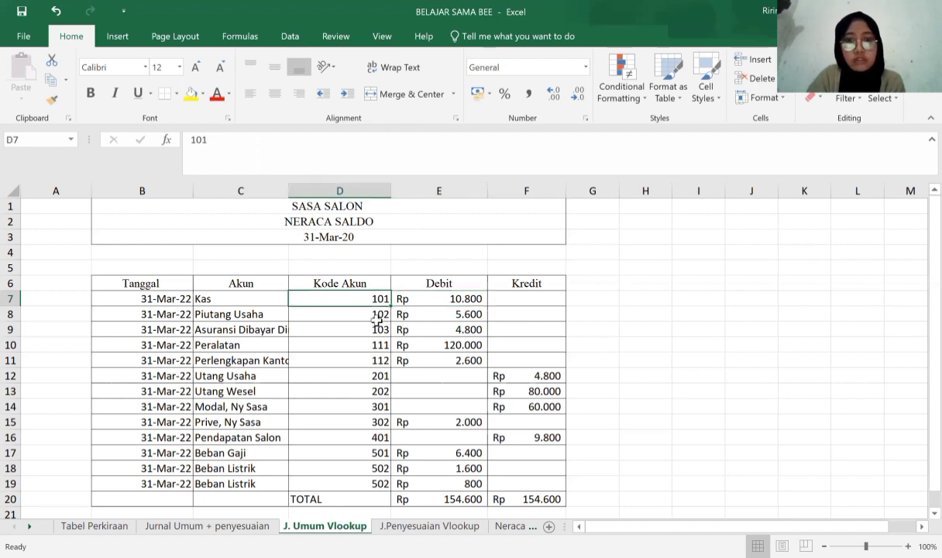
{"action": "left_click", "coordinate": [196, 301]}
Step: Inspect the SUM formulas for the debit and credit totals in the J. Umum Vlookup sheet's TOTAL row
{"action": "left_click", "coordinate": [246, 437]}
{"action": "left_click", "coordinate": [403, 480]}
{"action": "left_click", "coordinate": [447, 500]}
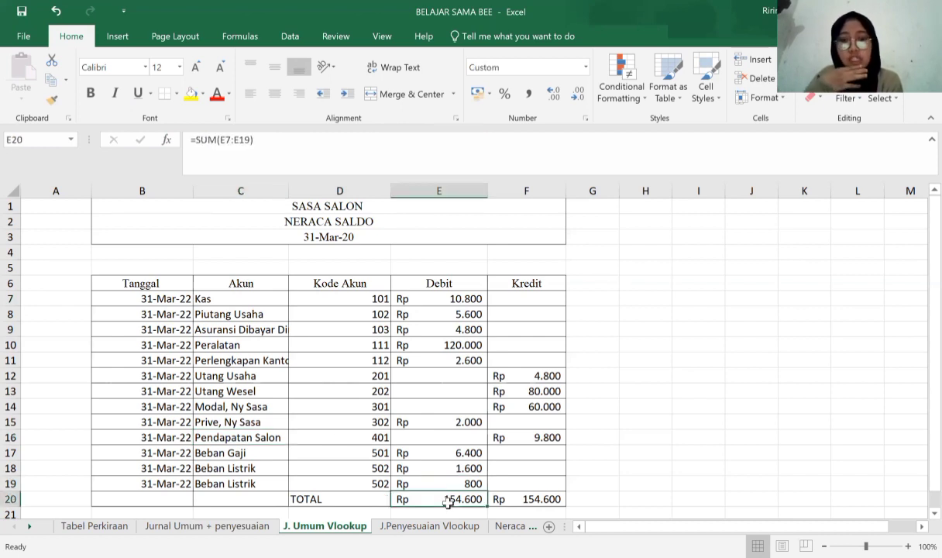
{"action": "left_click", "coordinate": [436, 471]}
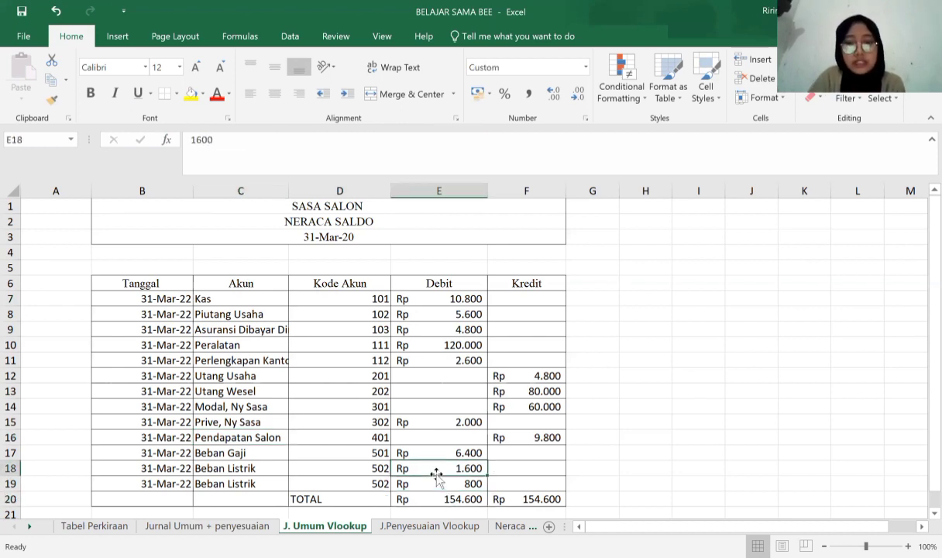
{"action": "key", "text": "Down"}
{"action": "key", "text": "Down"}
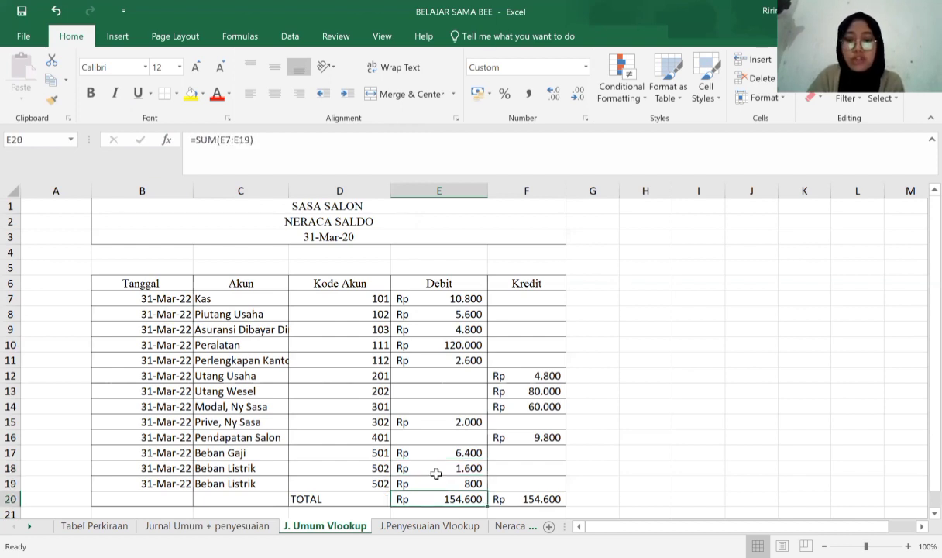
{"action": "key", "text": "Right"}
{"action": "key", "text": "Down"}
{"action": "key", "text": "Down"}
{"action": "key", "text": "Down"}
{"action": "key", "text": "Down"}
{"action": "key", "text": "Down"}
{"action": "key", "text": "Down"}
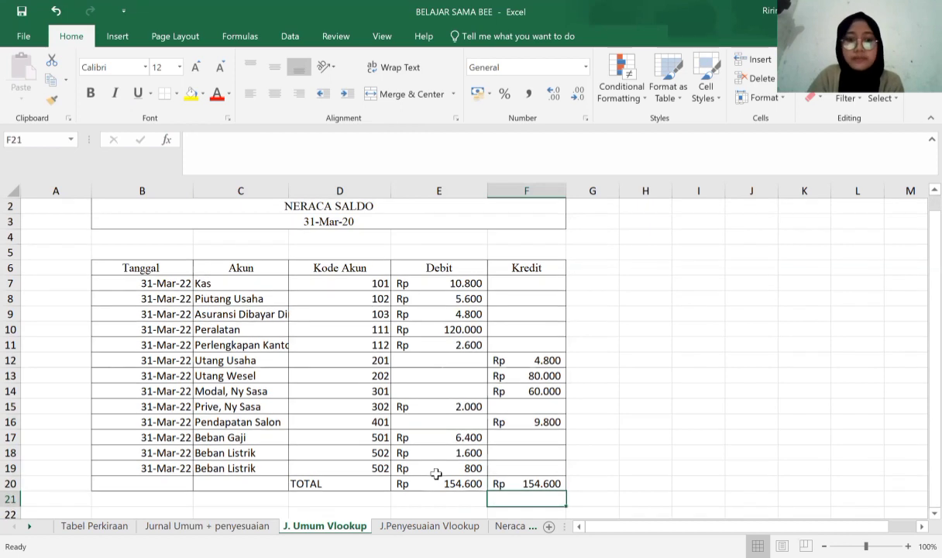
Step: Go to the J.Penyesuaian Vlookup sheet and inspect the VLOOKUP formulas in the Akun column and the Beban Asuransi code
{"action": "left_click", "coordinate": [428, 527]}
{"action": "left_click", "coordinate": [245, 329]}
{"action": "left_click", "coordinate": [220, 296]}
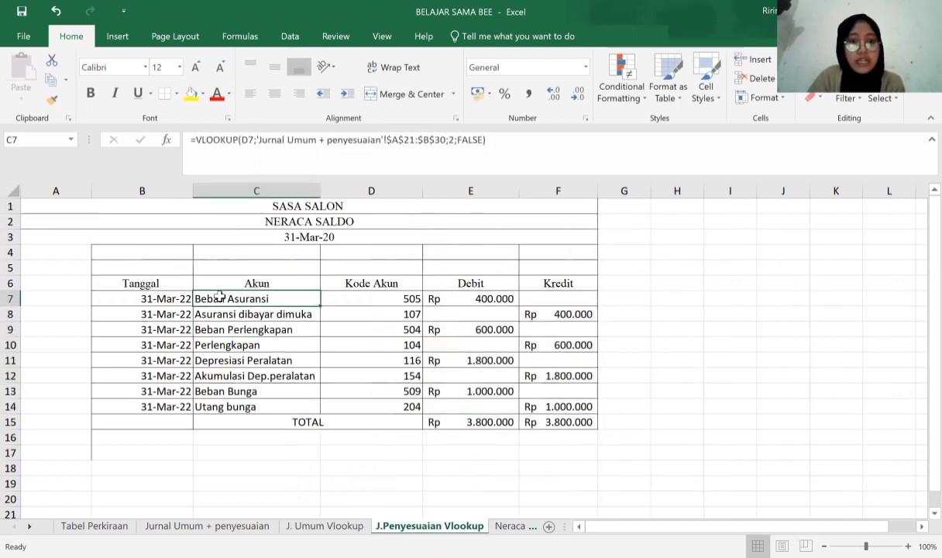
{"action": "left_click", "coordinate": [255, 331]}
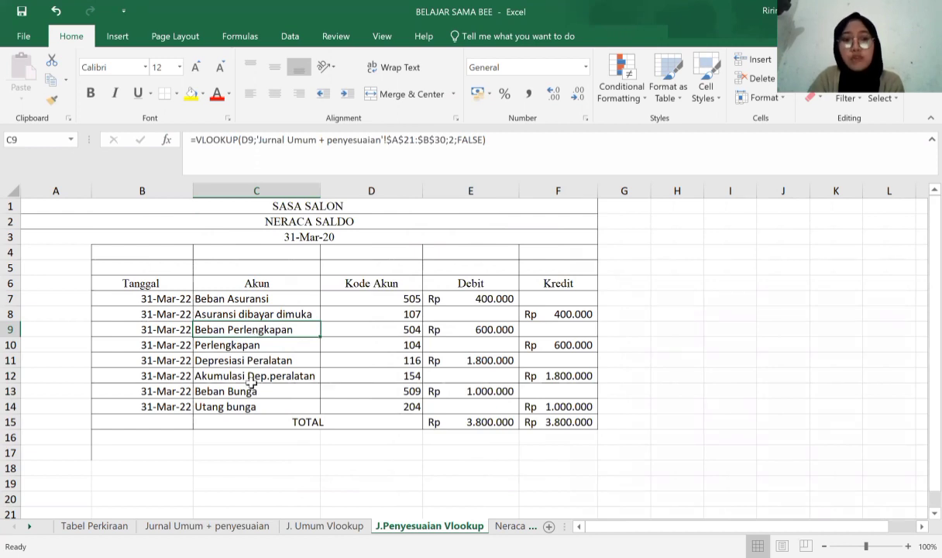
{"action": "left_click", "coordinate": [374, 378]}
{"action": "left_click", "coordinate": [374, 297]}
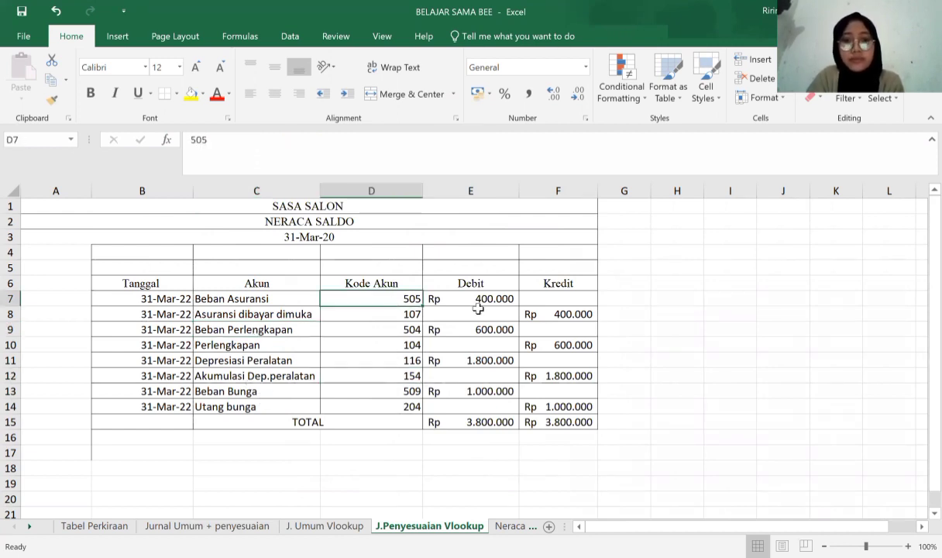
{"action": "left_click", "coordinate": [255, 298]}
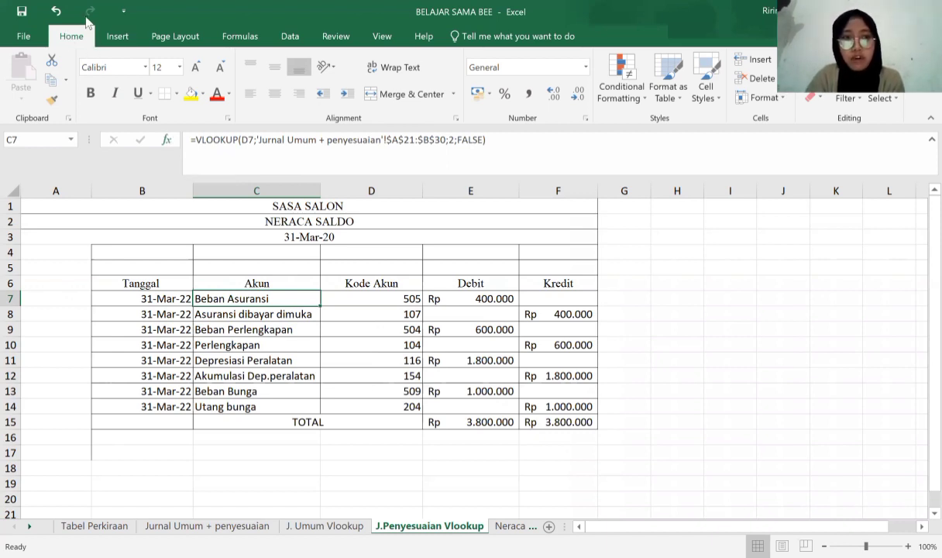
Step: Read through the Beban Asuransi VLOOKUP formula in C7 and discard any accidental edit to it
{"action": "left_click", "coordinate": [282, 134]}
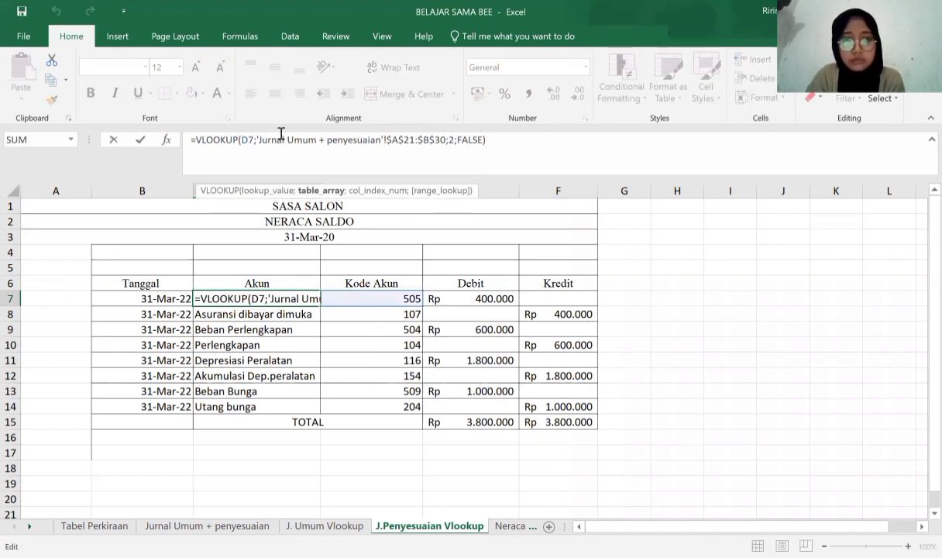
{"action": "key", "text": "Right"}
{"action": "key", "text": "Right"}
{"action": "key", "text": "Right"}
{"action": "key", "text": "Right"}
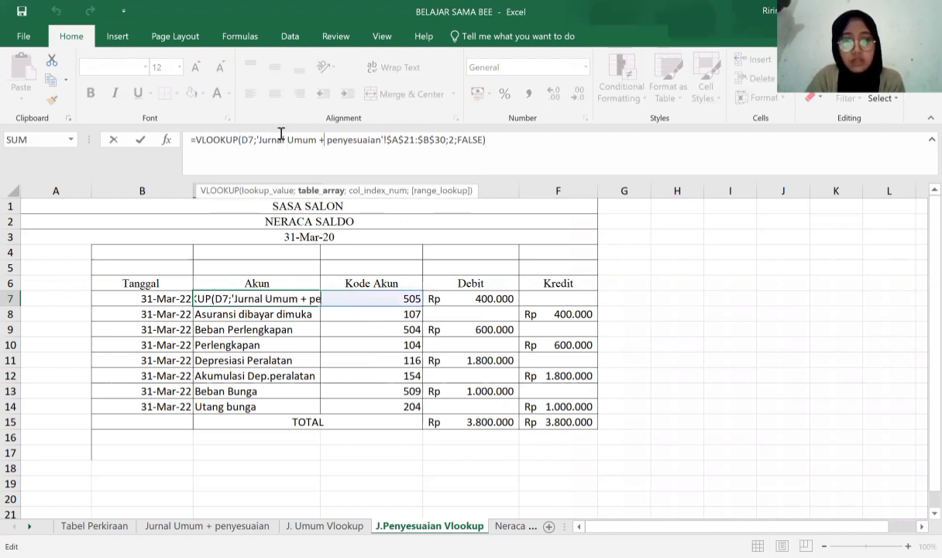
{"action": "left_click", "coordinate": [438, 329]}
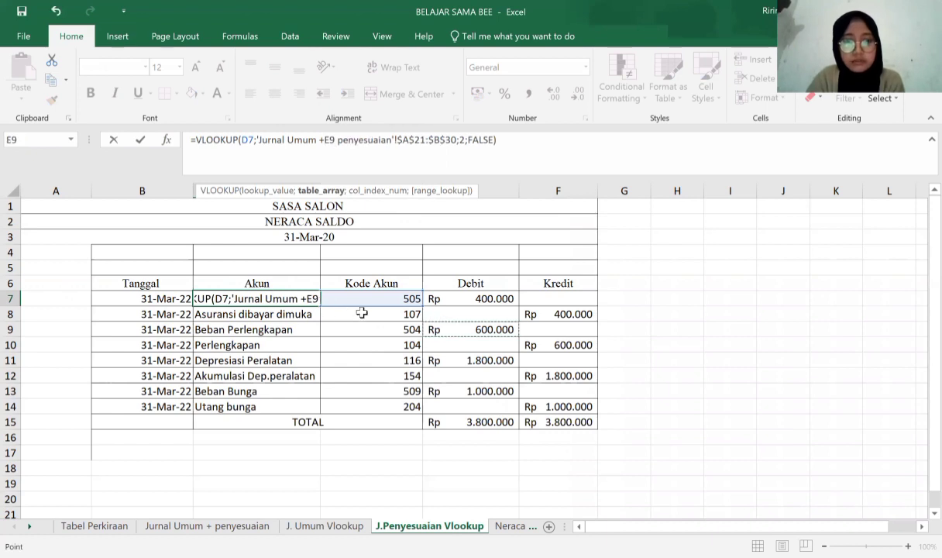
{"action": "left_click", "coordinate": [720, 314]}
{"action": "key", "text": "ctrl+z"}
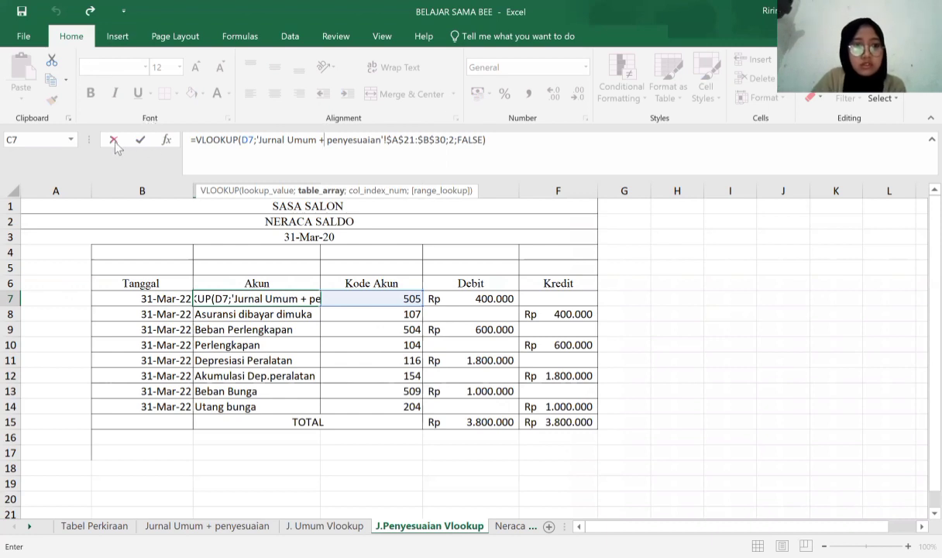
{"action": "key", "text": "Escape"}
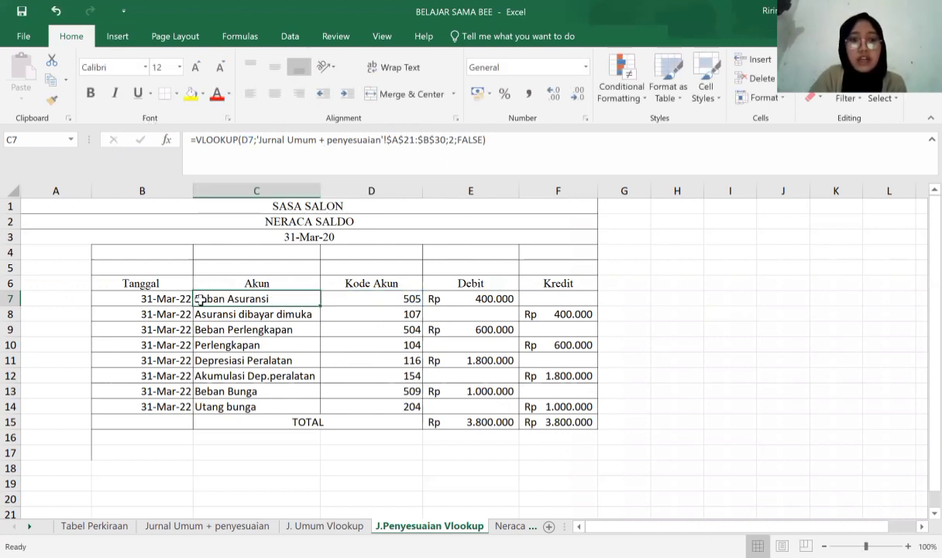
Step: Highlight the Akun and Kode Akun entries from Beban Asuransi to Utang bunga, C7:D14, and return to Beban Asuransi
{"action": "left_click_drag", "start_coordinate": [215, 299], "coordinate": [393, 408]}
{"action": "left_click", "coordinate": [238, 299]}
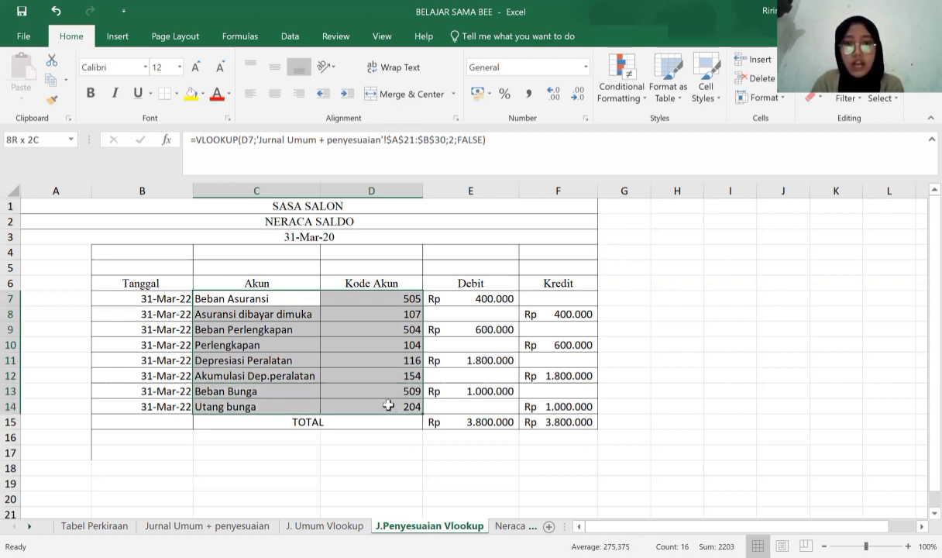
Step: Review entries in the J.Penyesuaian Vlookup table and inspect the SUM formulas for the debit and credit totals in E15 and F15
{"action": "left_click_drag", "start_coordinate": [387, 405], "coordinate": [388, 405]}
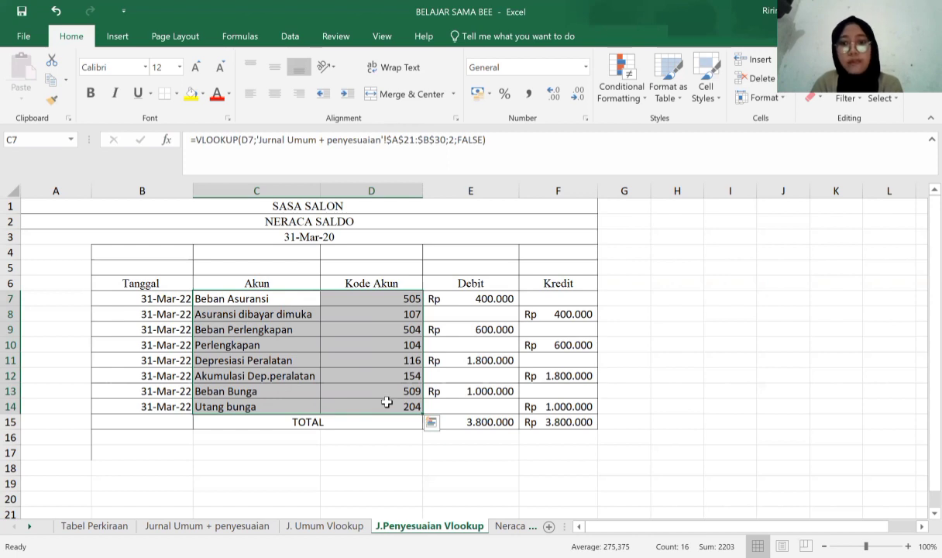
{"action": "left_click", "coordinate": [470, 400]}
{"action": "left_click", "coordinate": [306, 339]}
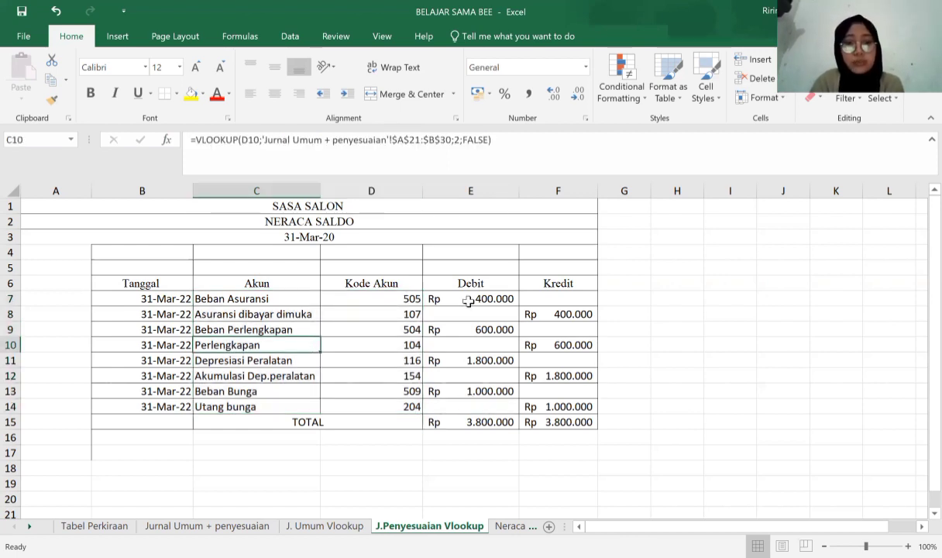
{"action": "left_click", "coordinate": [388, 232]}
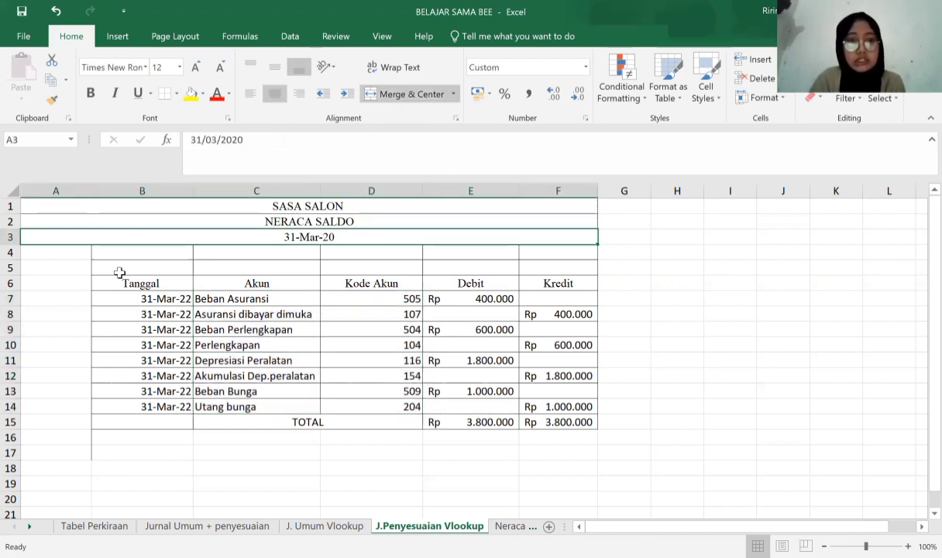
{"action": "left_click", "coordinate": [551, 387]}
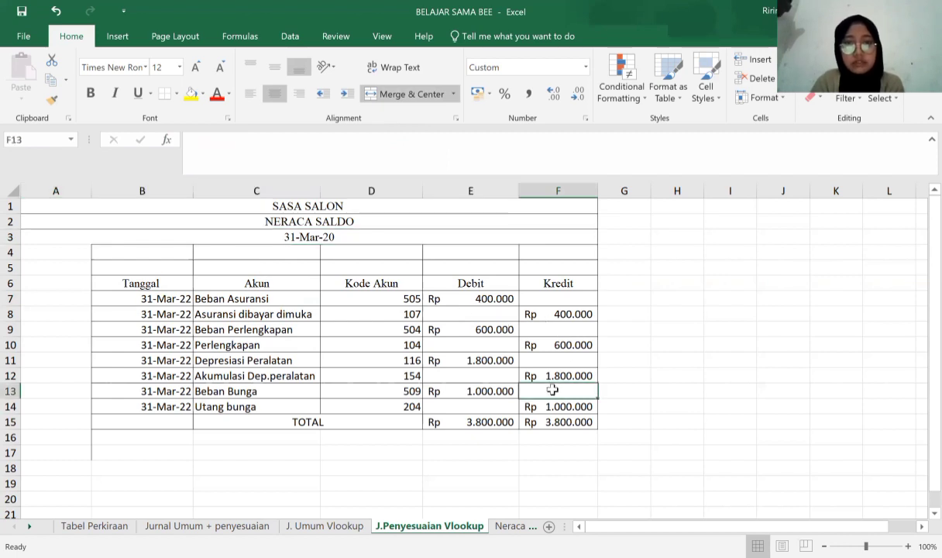
{"action": "left_click", "coordinate": [463, 391]}
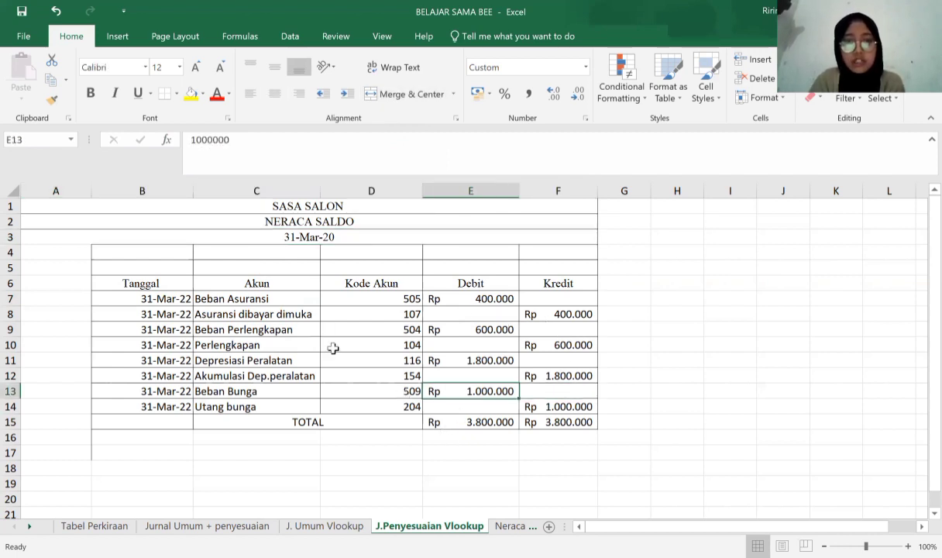
{"action": "left_click", "coordinate": [475, 422]}
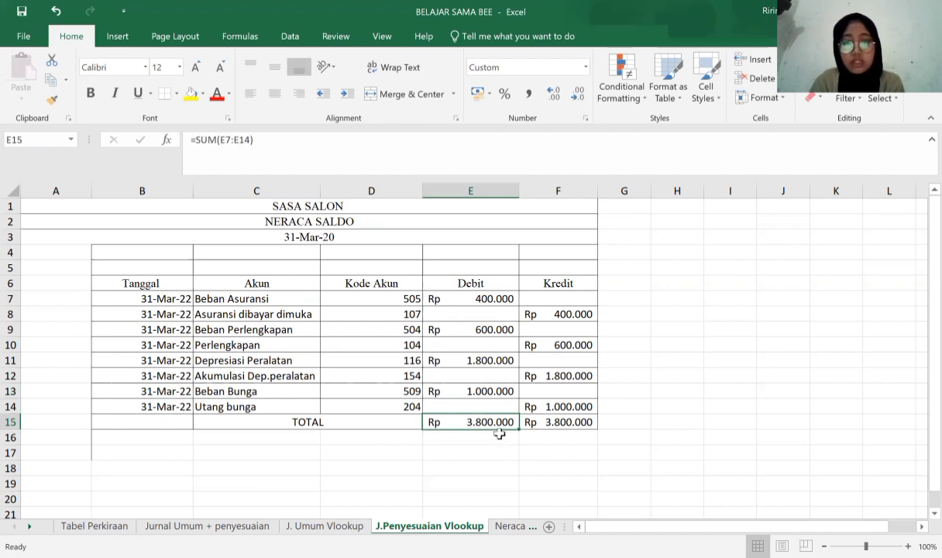
{"action": "left_click", "coordinate": [554, 426]}
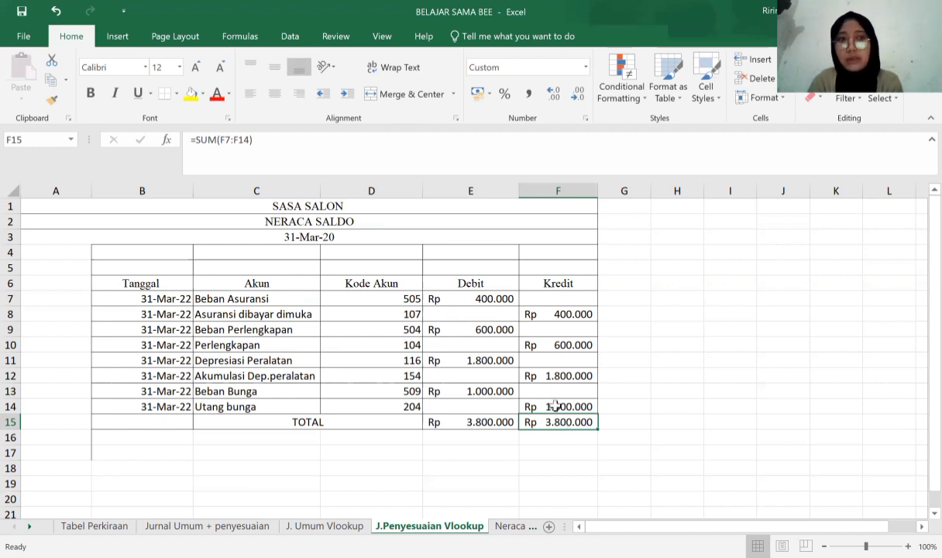
Step: Go to the Neraca Lajur sheet, fit its table in view, and move across to the Neraca Saldo debit amounts
{"action": "left_click", "coordinate": [511, 526]}
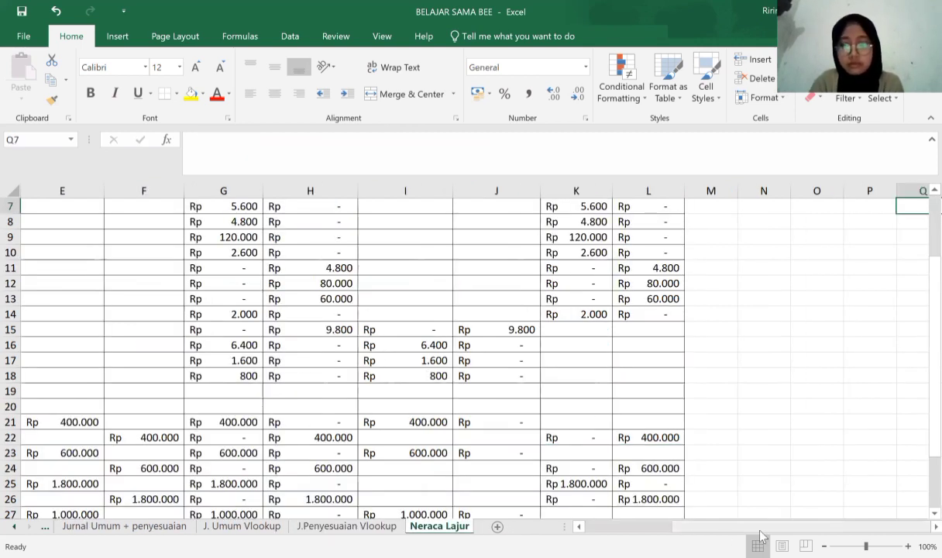
{"action": "left_click", "coordinate": [853, 546]}
{"action": "left_click", "coordinate": [514, 273]}
{"action": "key", "text": "Left"}
{"action": "key", "text": "Left"}
{"action": "key", "text": "Left"}
{"action": "key", "text": "Left"}
{"action": "key", "text": "Left"}
{"action": "key", "text": "Left"}
{"action": "key", "text": "Left"}
{"action": "key", "text": "Left"}
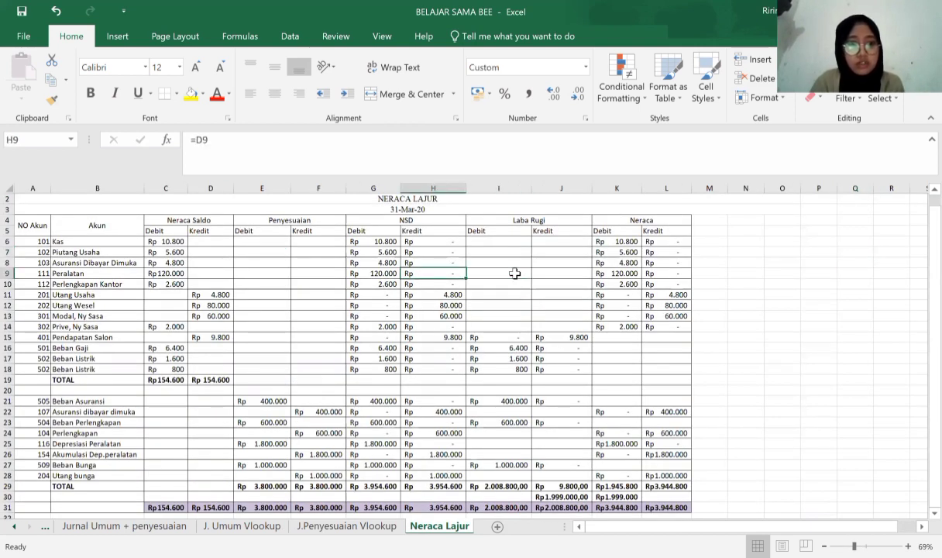
{"action": "key", "text": "Right"}
{"action": "key", "text": "Right"}
{"action": "key", "text": "Up"}
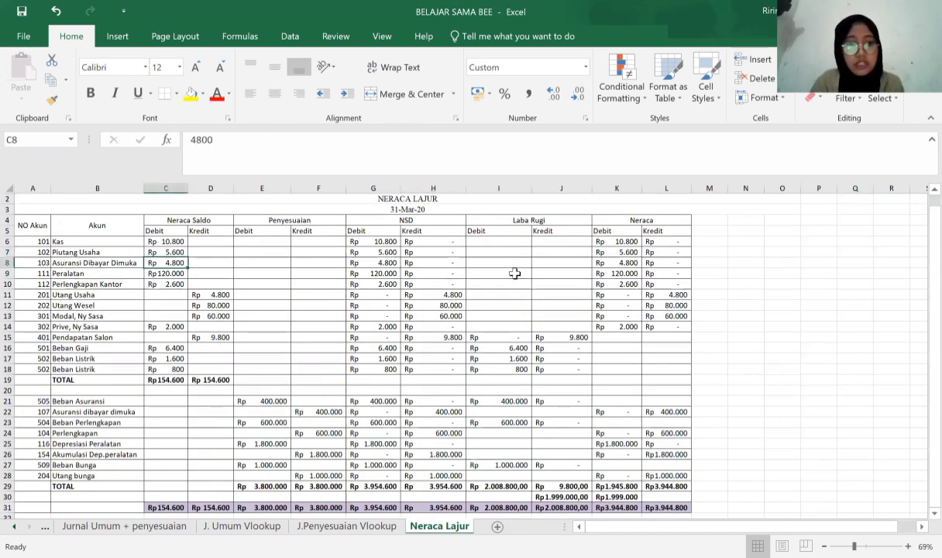
Step: Examine the first NO Akun and Akun entries in the Neraca Lajur, ending on the Peralatan reference formula in B9
{"action": "key", "text": "Left"}
{"action": "key", "text": "Up"}
{"action": "key", "text": "Left"}
{"action": "key", "text": "Up"}
{"action": "key", "text": "Up"}
{"action": "key", "text": "Down"}
{"action": "key", "text": "Down"}
{"action": "key", "text": "Right"}
{"action": "key", "text": "Right"}
{"action": "key", "text": "Down"}
{"action": "key", "text": "Down"}
{"action": "key", "text": "Left"}
{"action": "key", "text": "Up"}
{"action": "key", "text": "Down"}
{"action": "key", "text": "Up"}
{"action": "key", "text": "Up"}
{"action": "key", "text": "Down"}
{"action": "key", "text": "Down"}
{"action": "key", "text": "Down"}
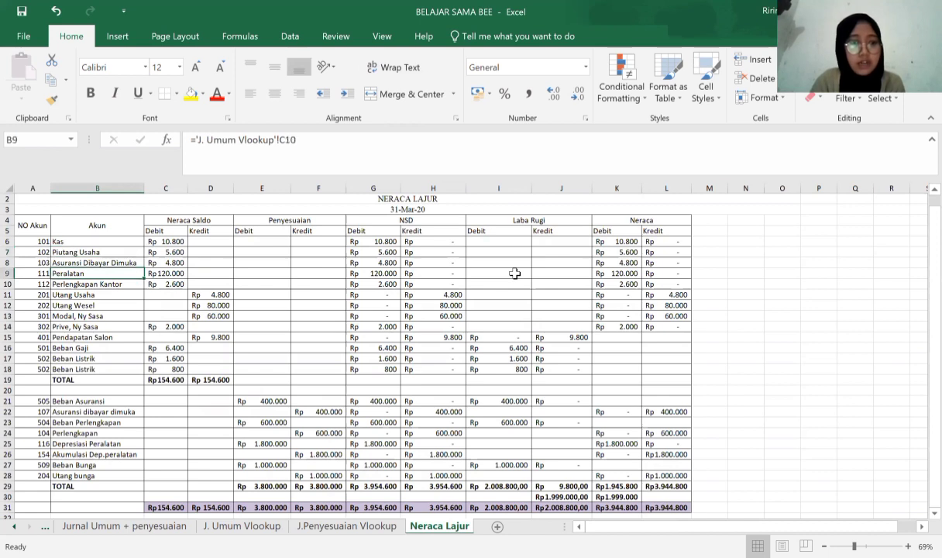
Step: Read down the Akun column from Perlengkapan Kantor to the Beban Asuransi reference formula in B21
{"action": "key", "text": "Down"}
{"action": "key", "text": "Down"}
{"action": "key", "text": "Down"}
{"action": "key", "text": "Down"}
{"action": "key", "text": "Down"}
{"action": "key", "text": "Down"}
{"action": "key", "text": "Down"}
{"action": "key", "text": "Down"}
{"action": "key", "text": "Up"}
{"action": "key", "text": "Down"}
{"action": "key", "text": "Down"}
{"action": "key", "text": "Down"}
{"action": "key", "text": "Down"}
{"action": "key", "text": "Down"}
{"action": "key", "text": "Down"}
{"action": "key", "text": "Down"}
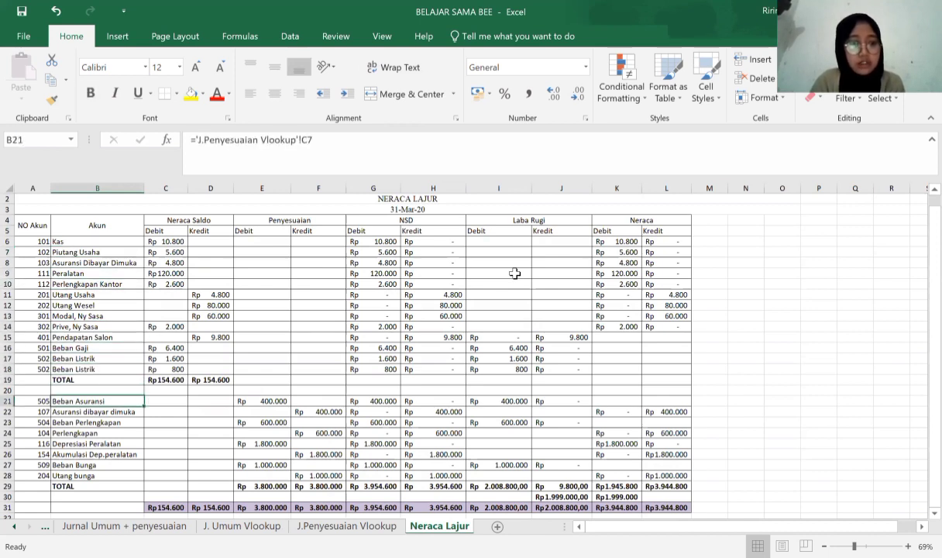
Step: Examine the Penyesuaian debit and credit columns, following the adjusting amounts down toward the TOTAL rows
{"action": "key", "text": "Right"}
{"action": "key", "text": "Down"}
{"action": "key", "text": "Up"}
{"action": "key", "text": "Right"}
{"action": "key", "text": "Down"}
{"action": "key", "text": "Up"}
{"action": "key", "text": "Up"}
{"action": "key", "text": "Up"}
{"action": "key", "text": "Up"}
{"action": "key", "text": "Up"}
{"action": "key", "text": "Right"}
{"action": "key", "text": "Right"}
{"action": "key", "text": "Up"}
{"action": "key", "text": "Up"}
{"action": "key", "text": "Up"}
{"action": "key", "text": "Down"}
{"action": "key", "text": "Down"}
{"action": "key", "text": "Down"}
{"action": "key", "text": "Down"}
{"action": "key", "text": "Down"}
{"action": "key", "text": "Down"}
{"action": "key", "text": "Down"}
{"action": "key", "text": "Down"}
{"action": "key", "text": "Down"}
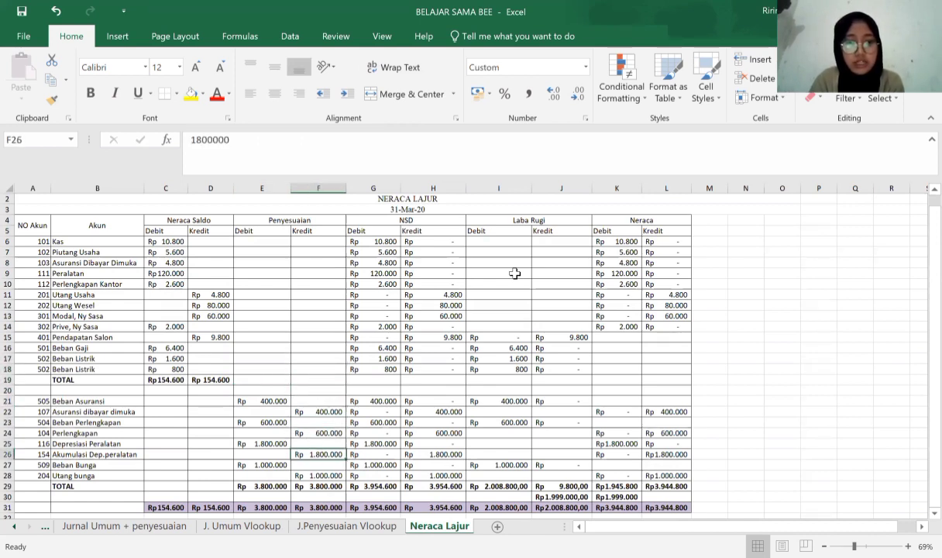
{"action": "key", "text": "Down"}
{"action": "key", "text": "Down"}
{"action": "key", "text": "Down"}
{"action": "key", "text": "Down"}
Step: Read up through the NSD columns of the Neraca Lajur, ending on the Kas debit formula in G6
{"action": "key", "text": "Right"}
{"action": "key", "text": "Right"}
{"action": "key", "text": "Up"}
{"action": "key", "text": "Up"}
{"action": "key", "text": "Up"}
{"action": "key", "text": "Up"}
{"action": "key", "text": "Up"}
{"action": "key", "text": "Up"}
{"action": "key", "text": "Up"}
{"action": "key", "text": "Up"}
{"action": "key", "text": "Up"}
{"action": "key", "text": "Up"}
{"action": "key", "text": "Up"}
{"action": "key", "text": "Up"}
{"action": "key", "text": "Up"}
{"action": "key", "text": "Left"}
{"action": "key", "text": "Down"}
{"action": "key", "text": "Up"}
{"action": "key", "text": "Up"}
{"action": "key", "text": "Up"}
{"action": "key", "text": "Up"}
{"action": "key", "text": "Up"}
{"action": "key", "text": "Up"}
{"action": "key", "text": "Up"}
{"action": "key", "text": "Up"}
{"action": "key", "text": "Up"}
{"action": "key", "text": "Up"}
{"action": "key", "text": "Up"}
{"action": "key", "text": "Up"}
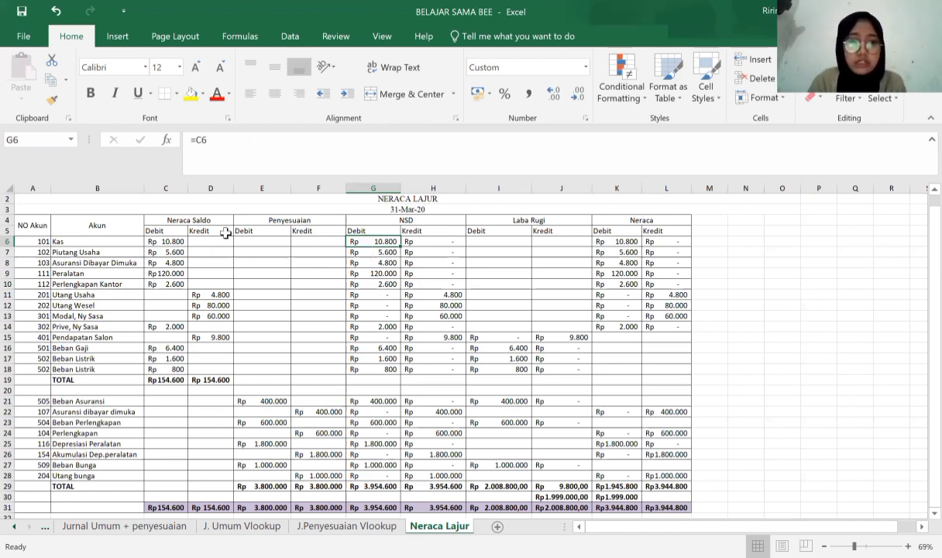
Step: Compare the Kas debit in C6 with its NSD formula in G6, and check the Utang Usaha credit in D11
{"action": "left_click", "coordinate": [173, 241]}
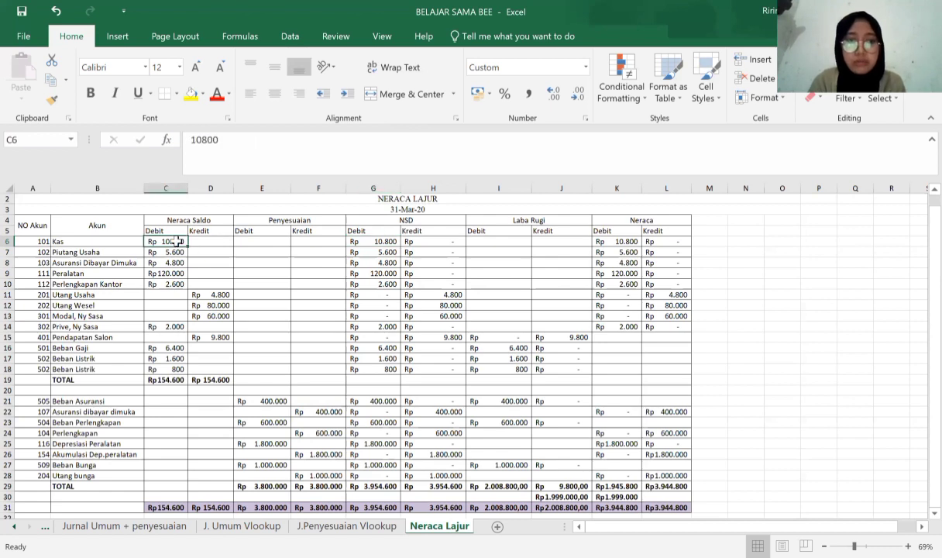
{"action": "left_click", "coordinate": [371, 243]}
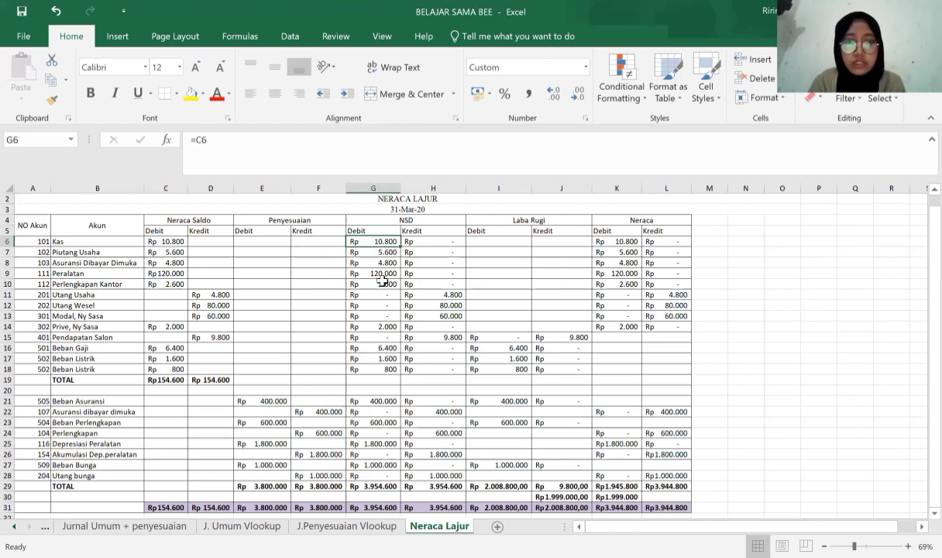
{"action": "left_click", "coordinate": [217, 291]}
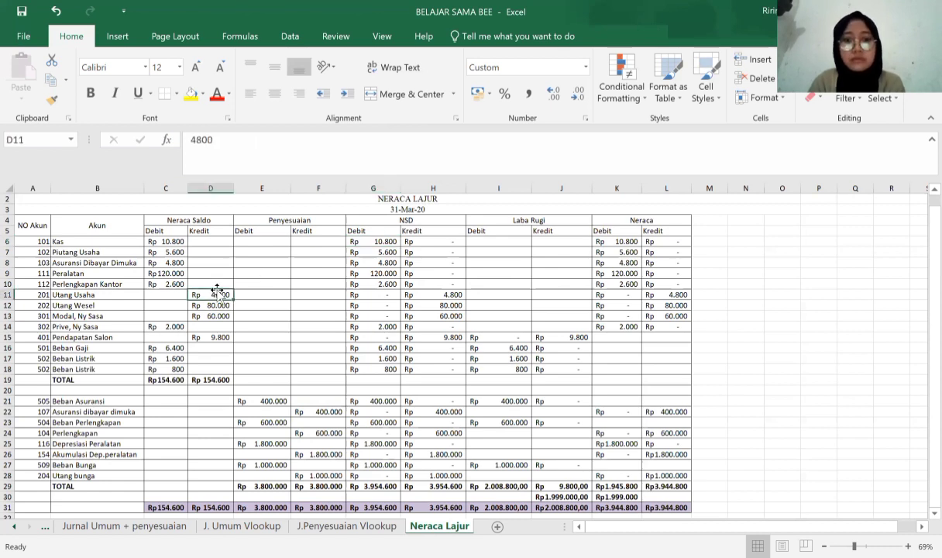
Step: Inspect the NSD debit formulas from Beban Gaji down to the SUM formula in the TOTAL row, G29
{"action": "left_click", "coordinate": [378, 348]}
{"action": "key", "text": "Down"}
{"action": "key", "text": "Down"}
{"action": "key", "text": "Down"}
{"action": "key", "text": "Down"}
{"action": "key", "text": "Down"}
{"action": "key", "text": "Down"}
{"action": "key", "text": "Down"}
{"action": "key", "text": "Down"}
{"action": "key", "text": "Down"}
{"action": "key", "text": "Down"}
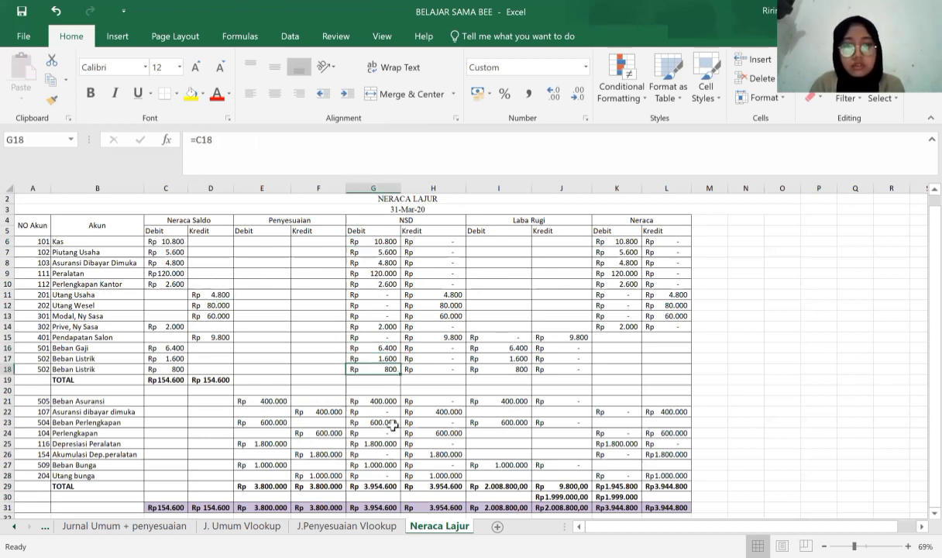
{"action": "key", "text": "Down"}
{"action": "key", "text": "Down"}
{"action": "key", "text": "Down"}
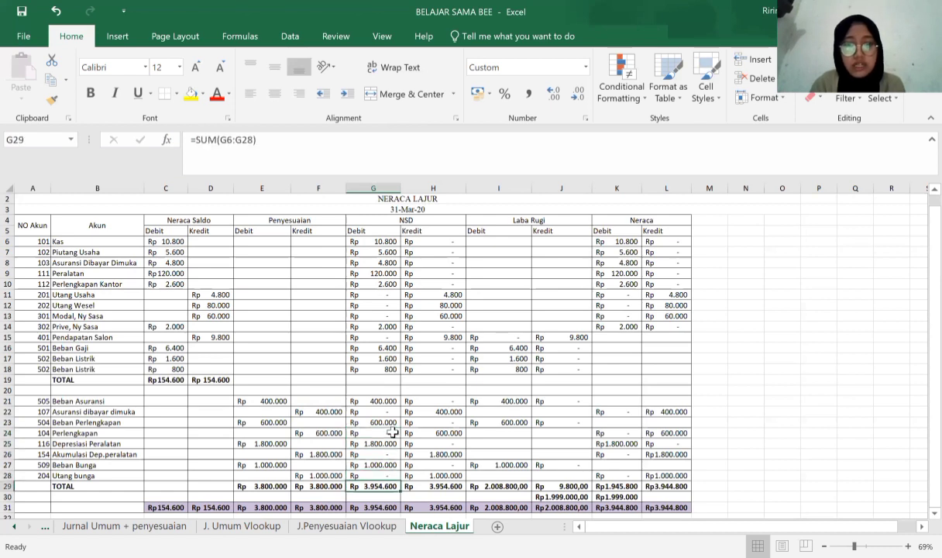
Step: Trace the NSD debit references back up to the Perlengkapan Kantor formula in G10, and inspect the Beban Asuransi formula in G21
{"action": "key", "text": "Up"}
{"action": "key", "text": "Up"}
{"action": "key", "text": "Up"}
{"action": "key", "text": "Up"}
{"action": "key", "text": "Up"}
{"action": "key", "text": "Up"}
{"action": "key", "text": "Up"}
{"action": "key", "text": "Up"}
{"action": "key", "text": "Up"}
{"action": "key", "text": "Up"}
{"action": "key", "text": "Up"}
{"action": "key", "text": "Up"}
{"action": "key", "text": "Up"}
{"action": "key", "text": "Up"}
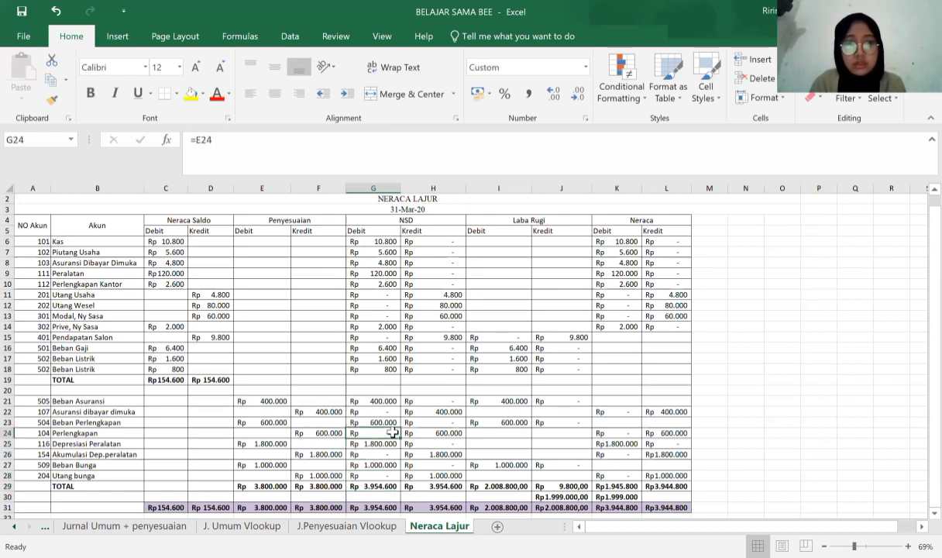
{"action": "key", "text": "Up"}
{"action": "key", "text": "Up"}
{"action": "key", "text": "Up"}
{"action": "key", "text": "Up"}
{"action": "key", "text": "Up"}
{"action": "key", "text": "Up"}
{"action": "key", "text": "Up"}
{"action": "key", "text": "Up"}
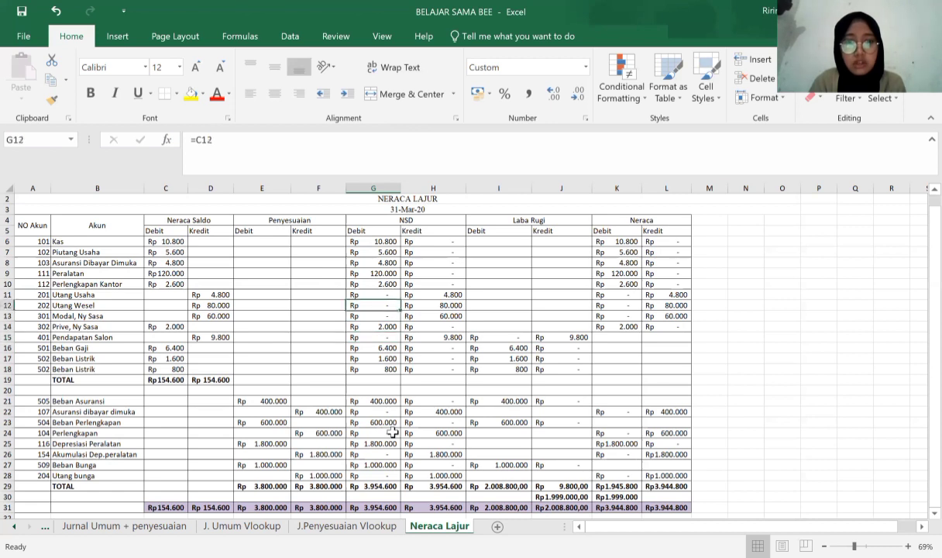
{"action": "key", "text": "Down"}
{"action": "key", "text": "Down"}
{"action": "key", "text": "Down"}
{"action": "key", "text": "Down"}
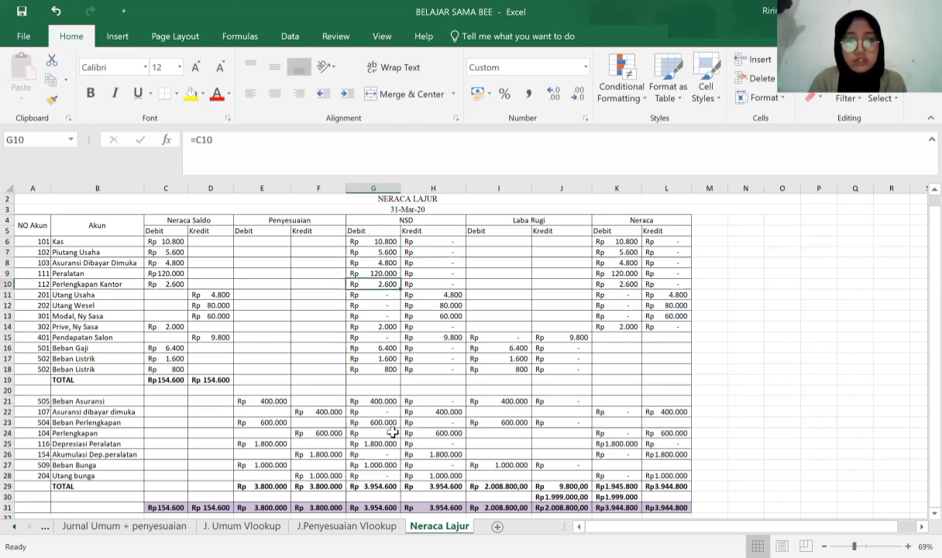
{"action": "left_click", "coordinate": [374, 399]}
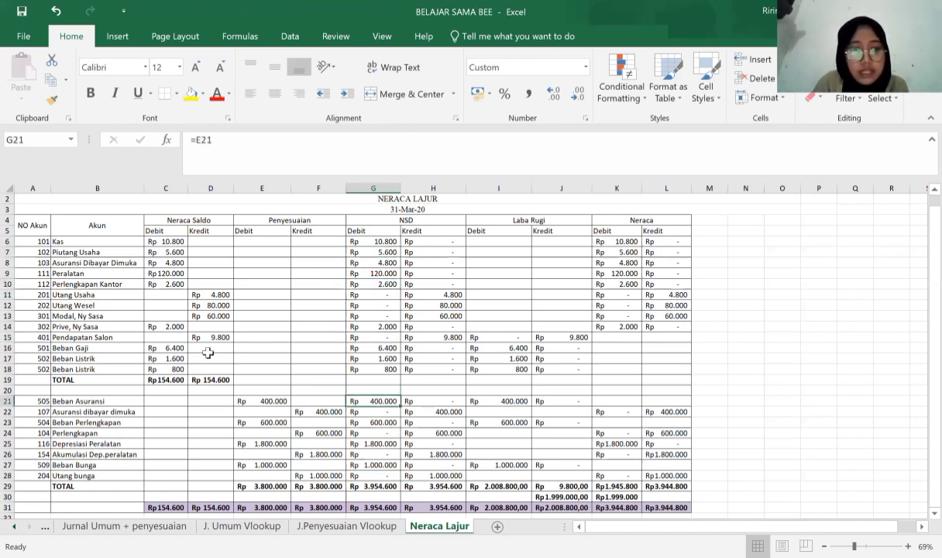
Step: Check the Penyesuaian entries in E21 and F22, and follow the NSD debit column down to the formula in G31
{"action": "left_click", "coordinate": [219, 370]}
{"action": "left_click", "coordinate": [274, 400]}
{"action": "left_click", "coordinate": [315, 409]}
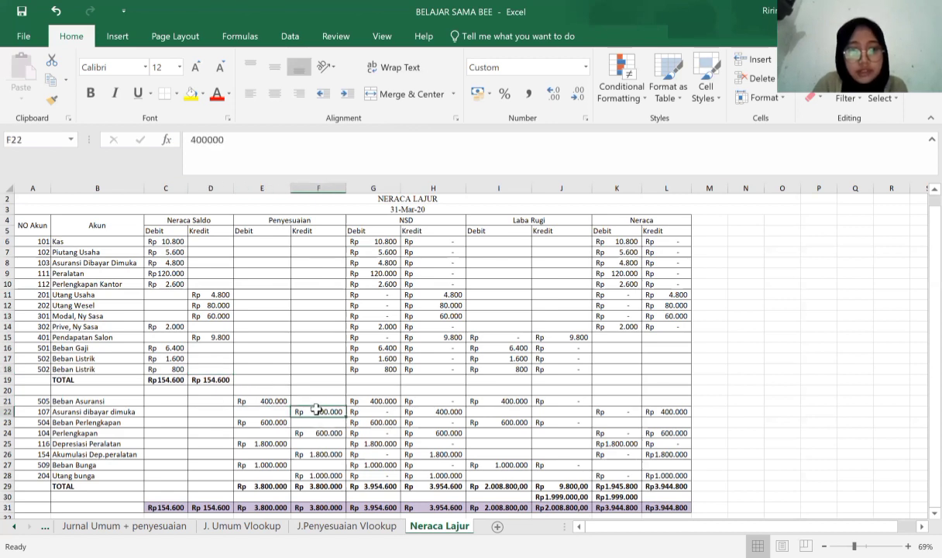
{"action": "left_click", "coordinate": [365, 411]}
{"action": "key", "text": "Down"}
{"action": "key", "text": "Down"}
{"action": "left_click", "coordinate": [387, 466]}
{"action": "left_click", "coordinate": [383, 496]}
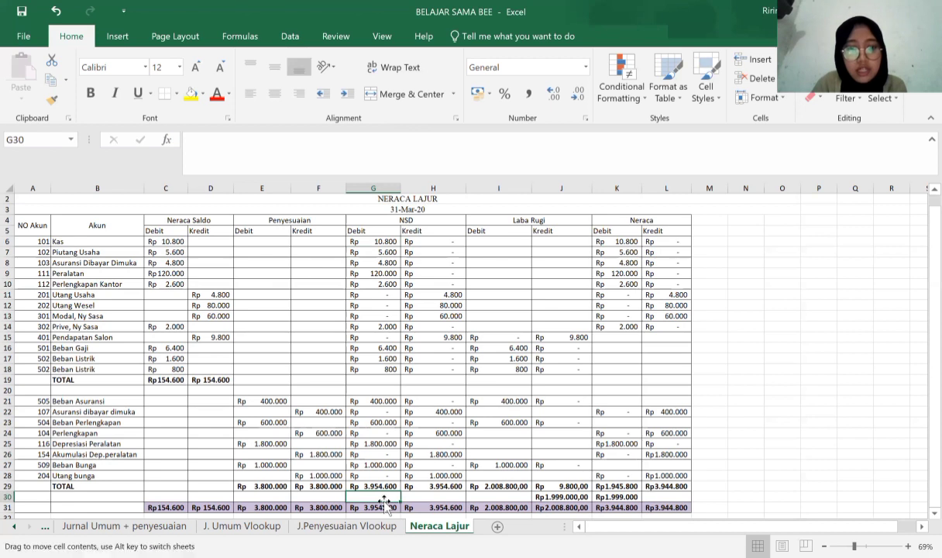
{"action": "left_click", "coordinate": [384, 507]}
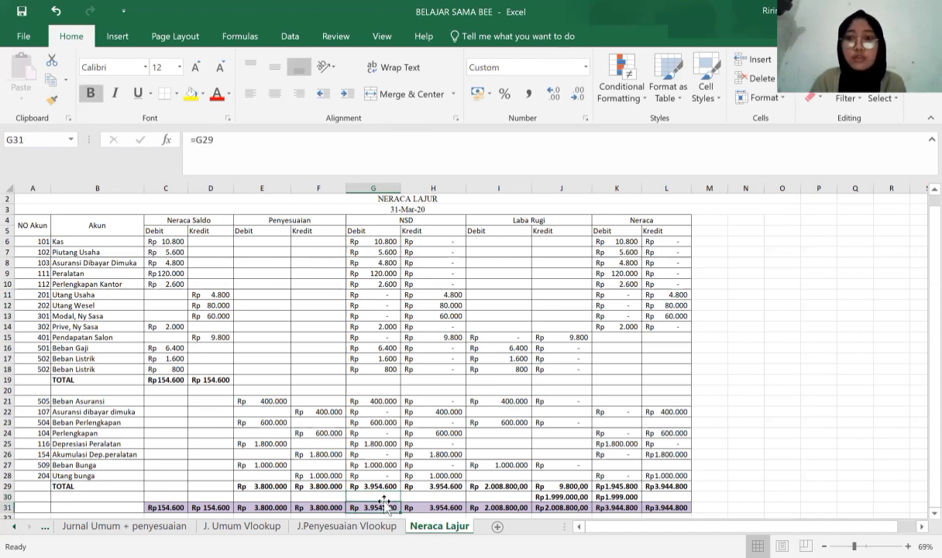
Step: Compare the NSD debit and credit formulas in the final totals row, cells G31 and H31
{"action": "scroll", "coordinate": [384, 501], "scroll_direction": "down", "scroll_amount": 1}
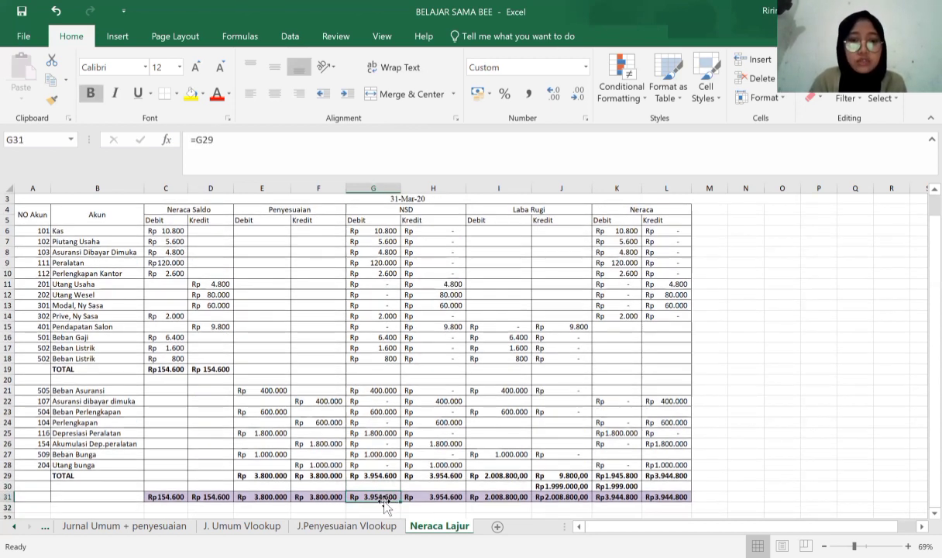
{"action": "key", "text": "Right"}
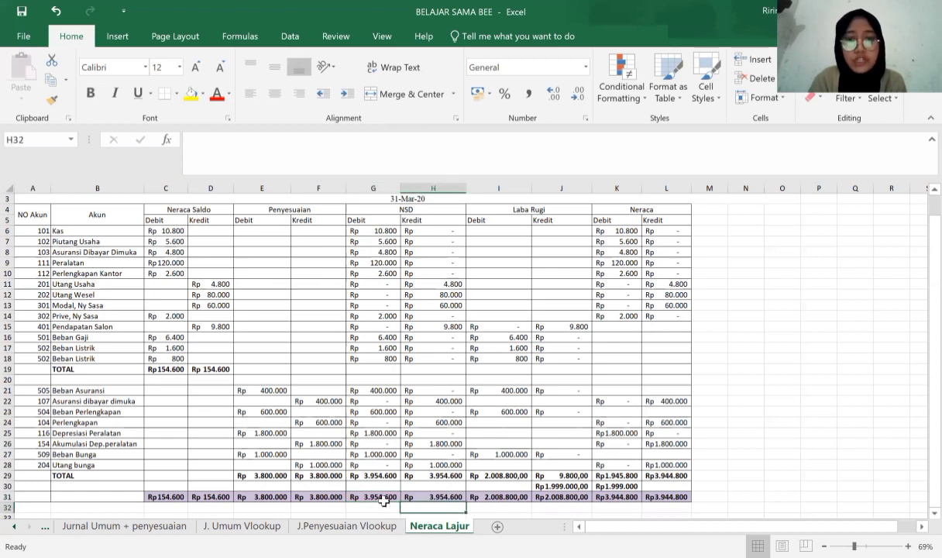
{"action": "key", "text": "Up"}
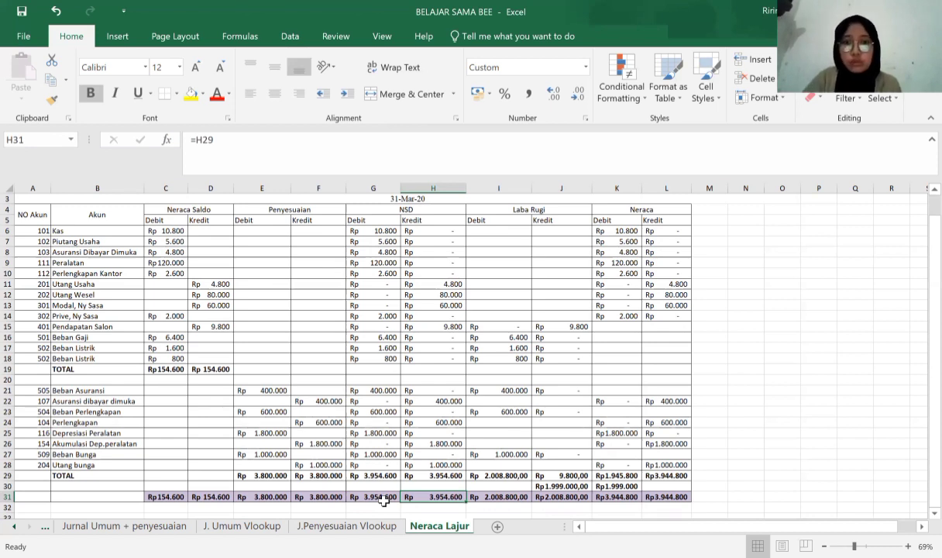
{"action": "key", "text": "Right"}
{"action": "key", "text": "Right"}
{"action": "key", "text": "Left"}
{"action": "key", "text": "Right"}
{"action": "key", "text": "Left"}
{"action": "key", "text": "Left"}
{"action": "key", "text": "Left"}
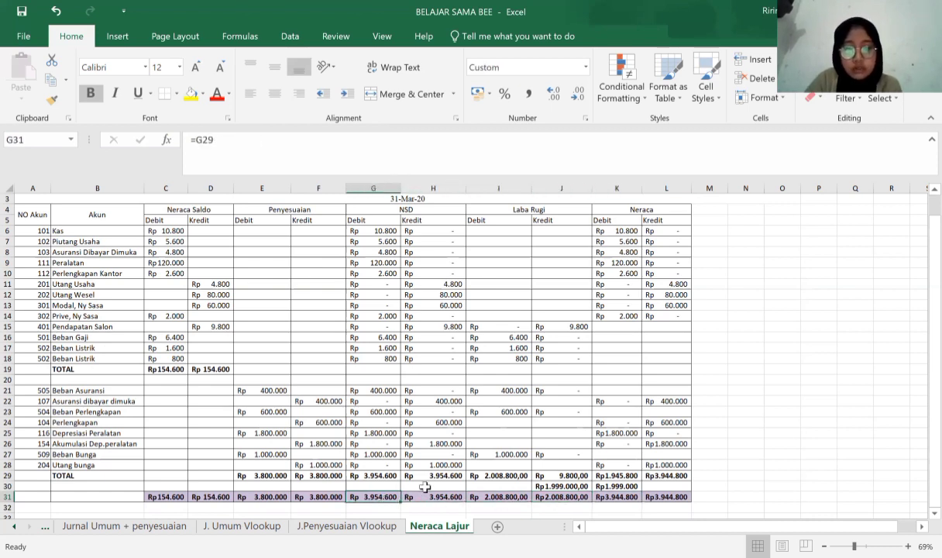
Step: Inspect the Laba Rugi debit formula in I15 and the Neraca debit formulas in K12 and K6 against their accounts
{"action": "left_click", "coordinate": [513, 340]}
{"action": "left_click", "coordinate": [494, 327]}
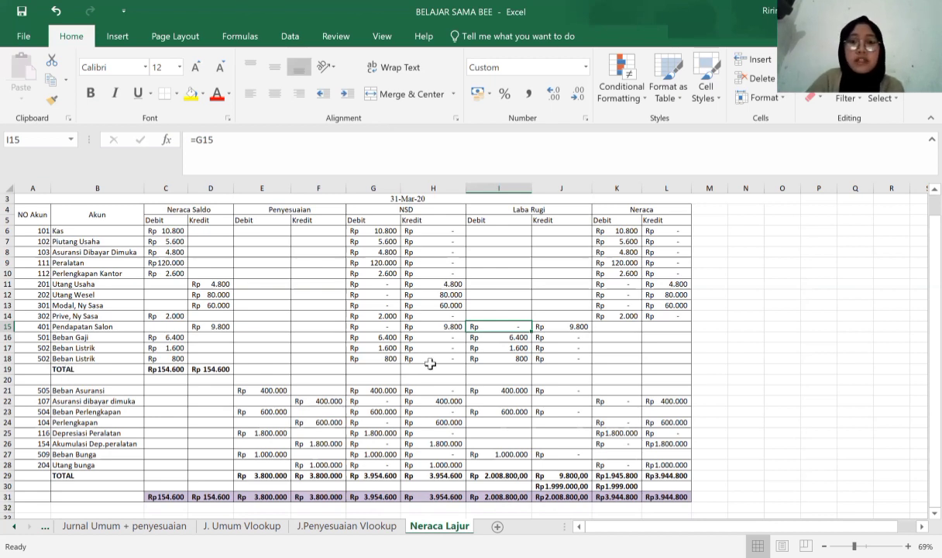
{"action": "key", "text": "Down"}
{"action": "left_click", "coordinate": [617, 294]}
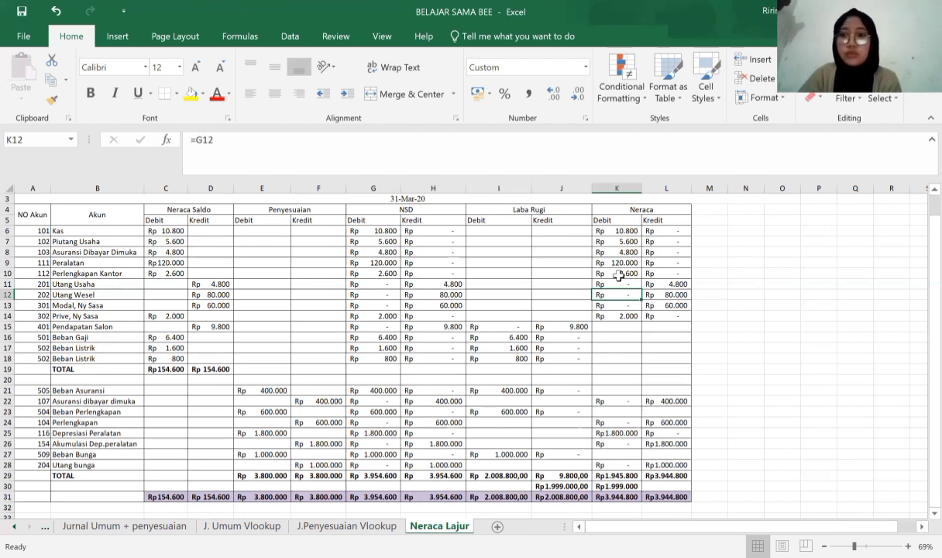
{"action": "left_click", "coordinate": [43, 228]}
{"action": "left_click", "coordinate": [78, 240]}
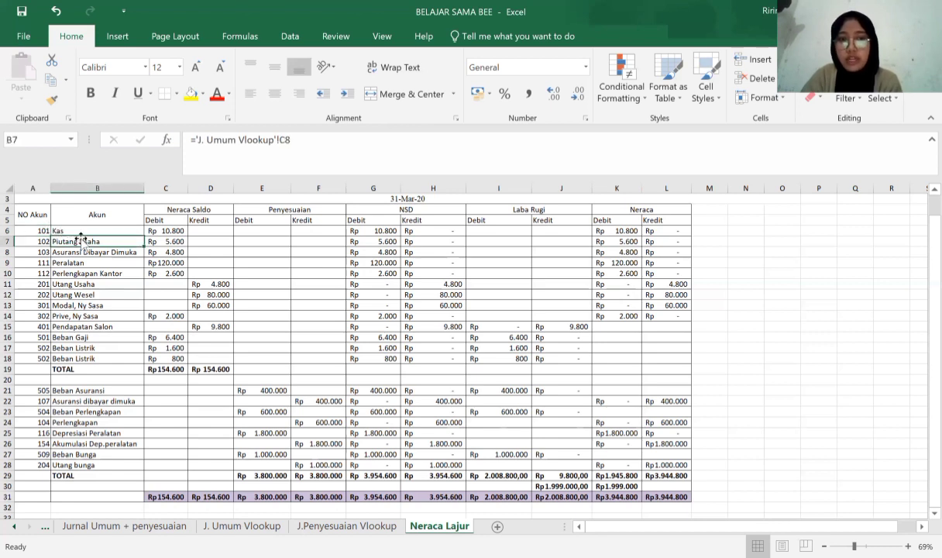
{"action": "left_click", "coordinate": [596, 229]}
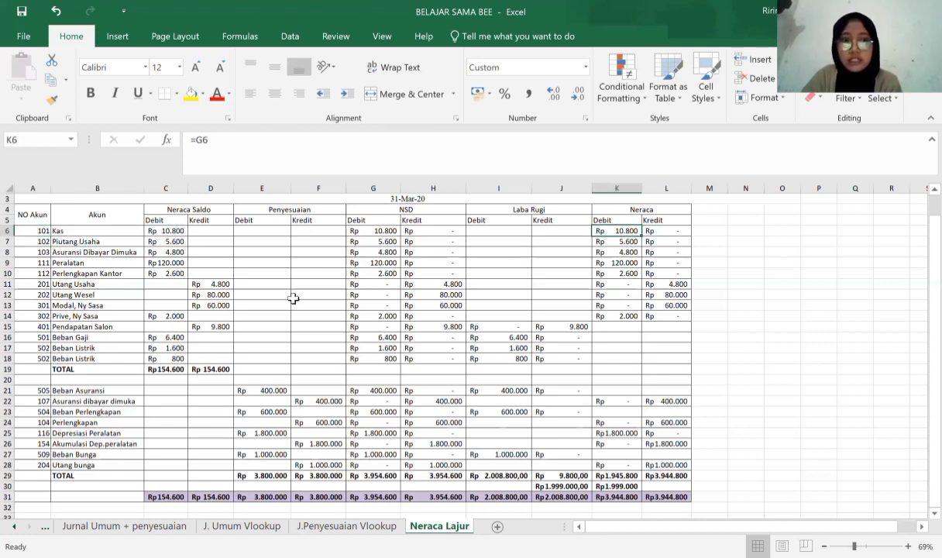
Step: Trace Pendapatan Salon across row 15 from its Neraca Saldo credit to the Laba Rugi formulas in I15 and J15
{"action": "left_click", "coordinate": [85, 327]}
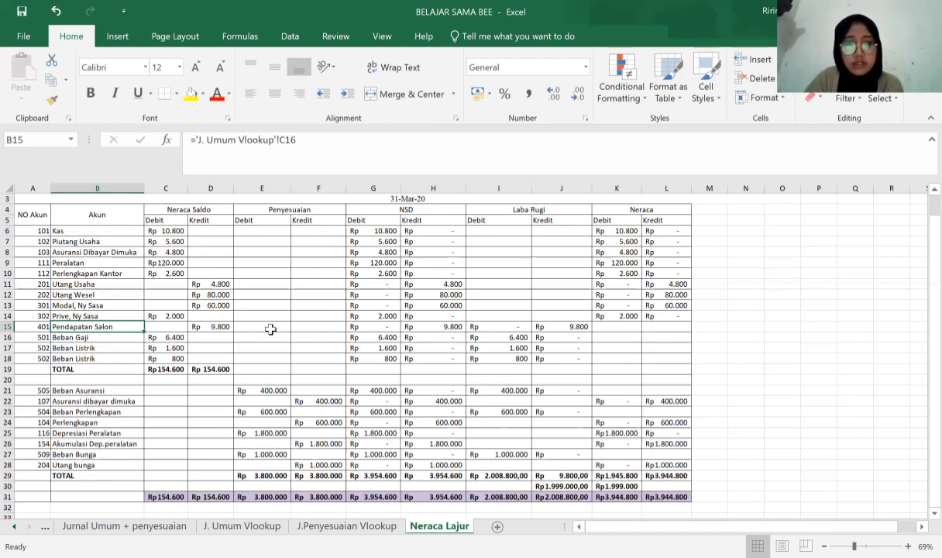
{"action": "left_click", "coordinate": [221, 326]}
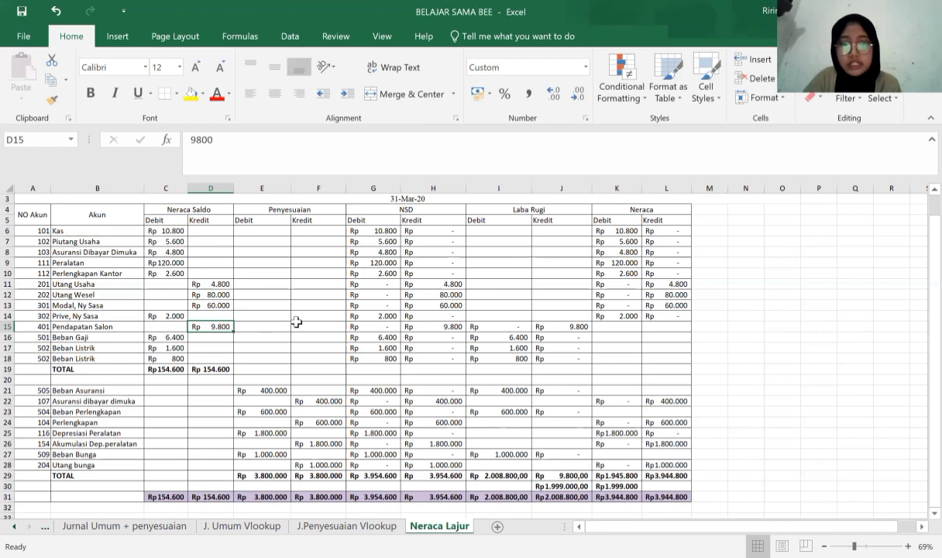
{"action": "left_click", "coordinate": [509, 327]}
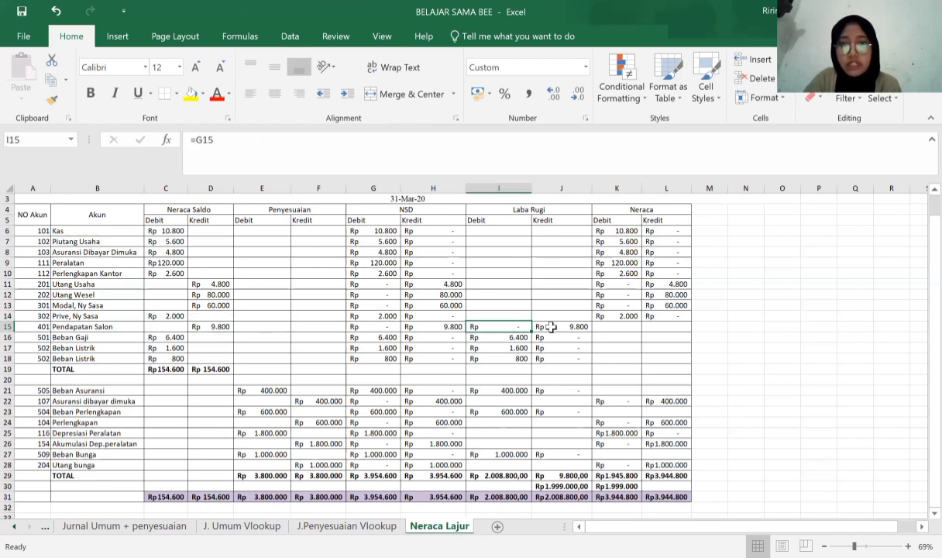
{"action": "left_click", "coordinate": [542, 326]}
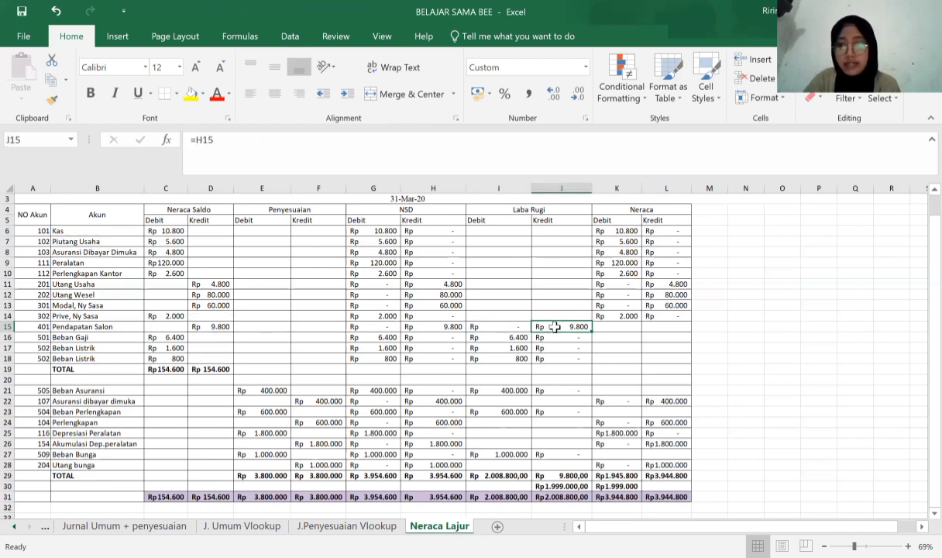
Step: Inspect the Laba Rugi debit formulas of the expense accounts from Beban Gaji down to Beban Bunga in I27
{"action": "left_click", "coordinate": [488, 338]}
{"action": "left_click", "coordinate": [488, 348]}
{"action": "left_click", "coordinate": [492, 391]}
{"action": "left_click", "coordinate": [509, 456]}
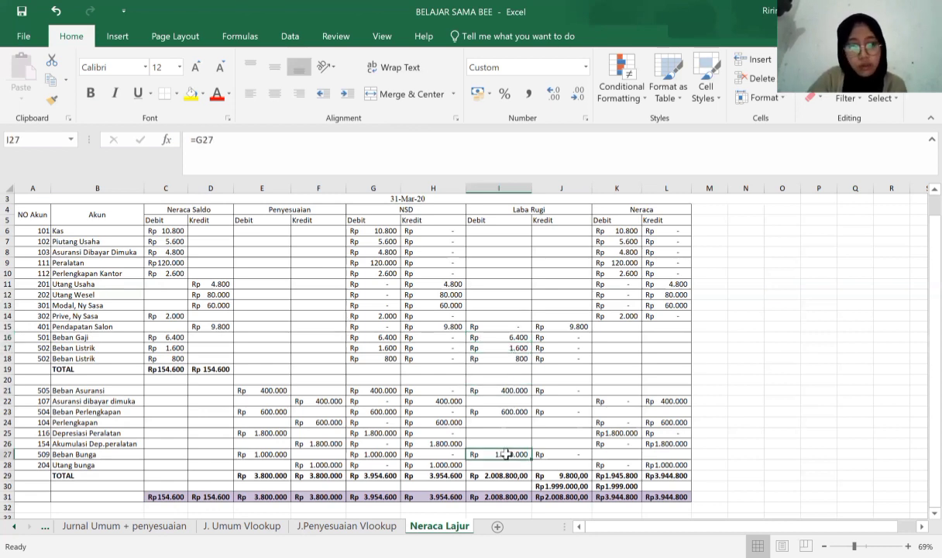
Step: Check which adjustment accounts, starting at Beban Asuransi in row 21, have Laba Rugi entries down to row 26
{"action": "left_click", "coordinate": [103, 390]}
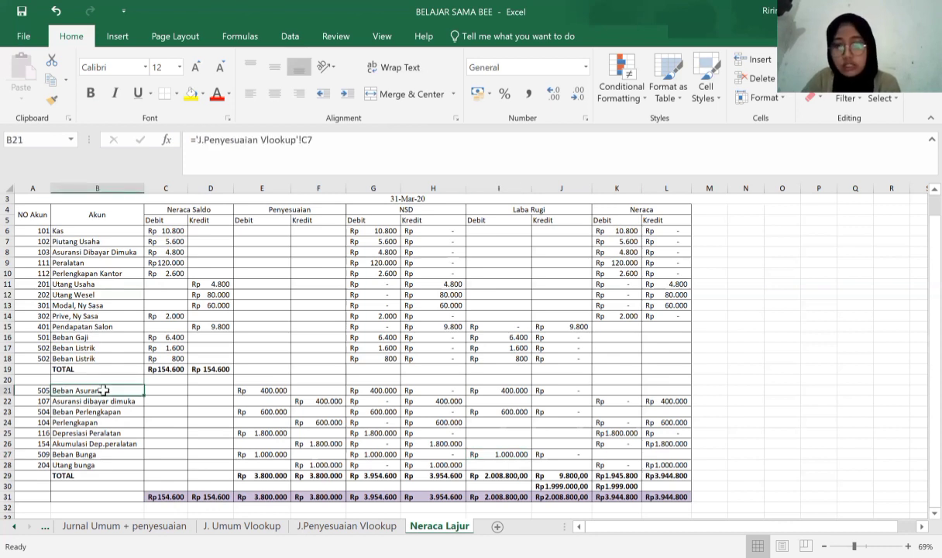
{"action": "left_click", "coordinate": [493, 399]}
{"action": "left_click", "coordinate": [496, 391]}
{"action": "left_click", "coordinate": [507, 401]}
{"action": "left_click", "coordinate": [526, 423]}
{"action": "left_click", "coordinate": [520, 443]}
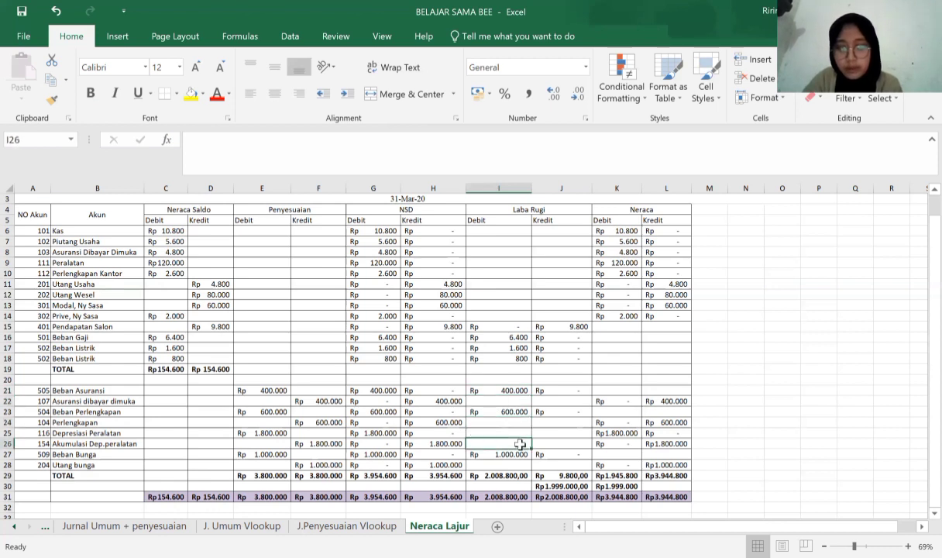
{"action": "left_click", "coordinate": [564, 443]}
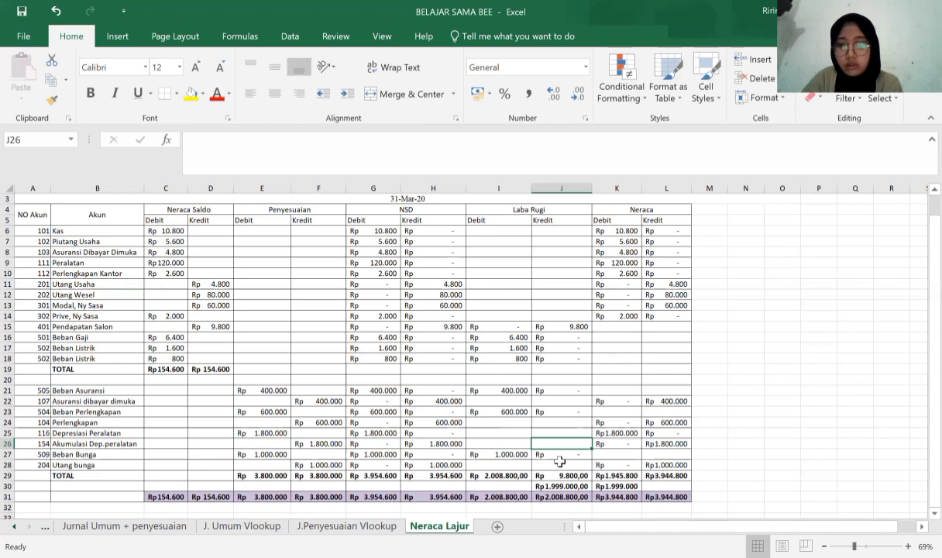
Step: Inspect the Laba Rugi SUM formulas in I29 and J29, the difference formula in J30 and the final total in J31
{"action": "left_click", "coordinate": [499, 475]}
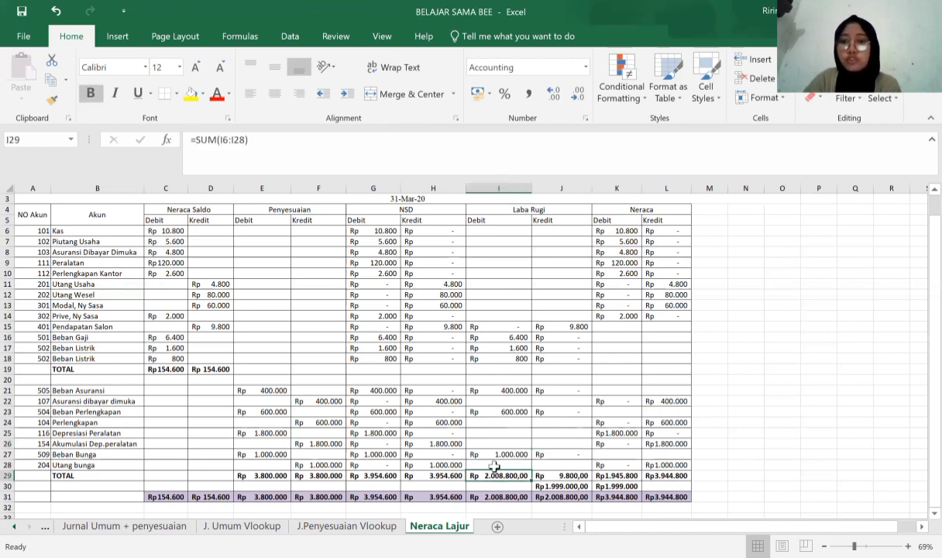
{"action": "left_click", "coordinate": [499, 454]}
{"action": "left_click", "coordinate": [502, 472]}
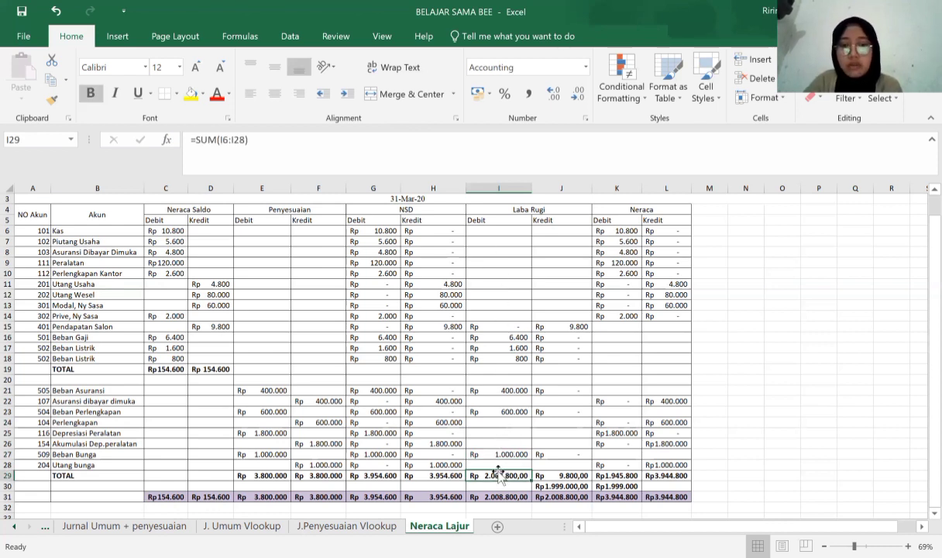
{"action": "left_click", "coordinate": [548, 475]}
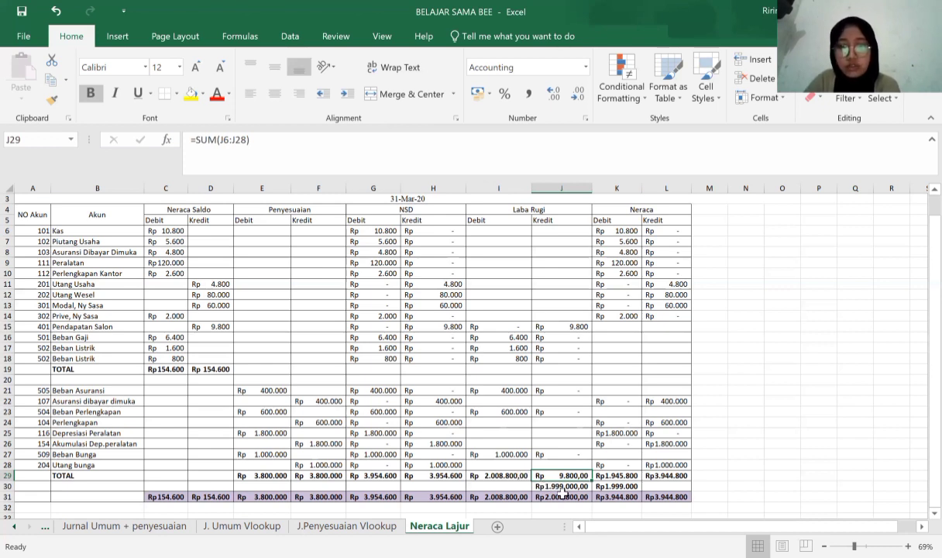
{"action": "left_click", "coordinate": [551, 486]}
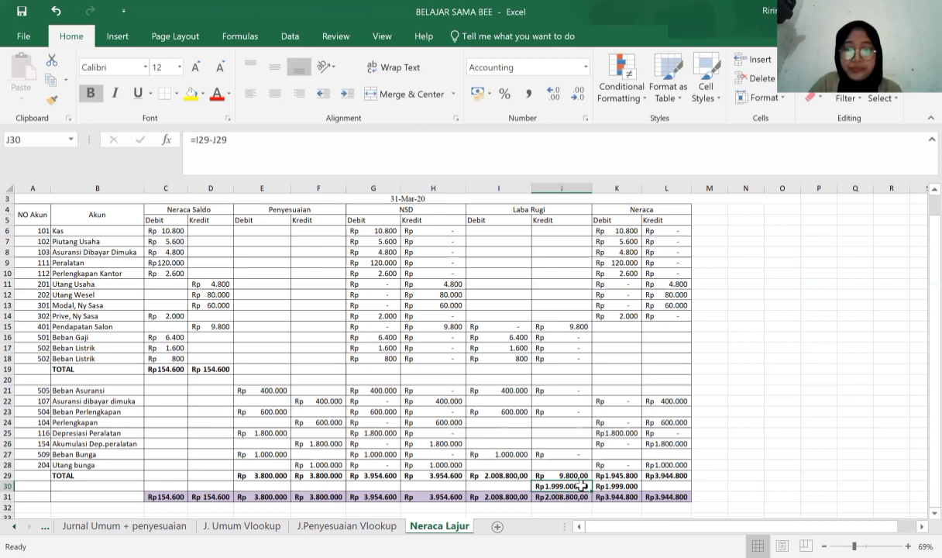
{"action": "key", "text": "Down"}
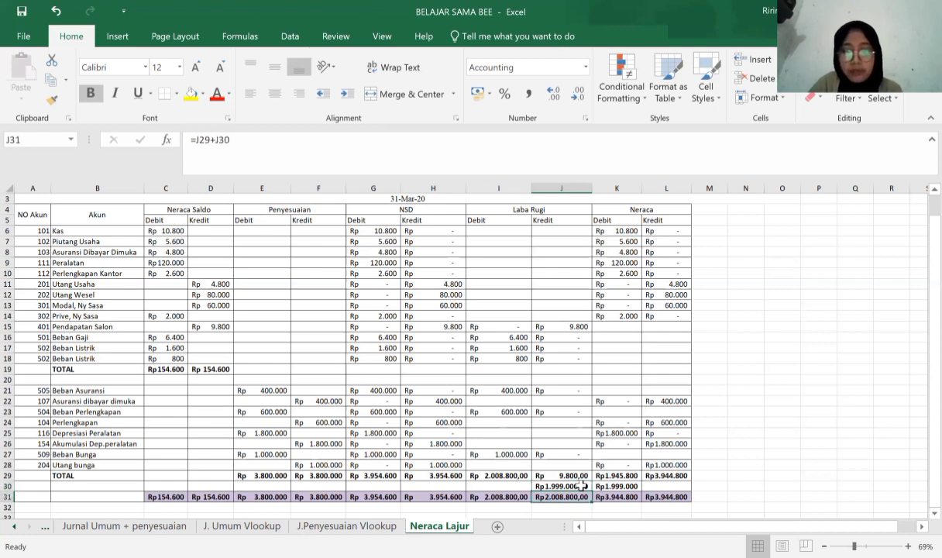
Step: Compare the Laba Rugi credit formulas in J29 to J31 with the debit total in I29
{"action": "left_click", "coordinate": [564, 482]}
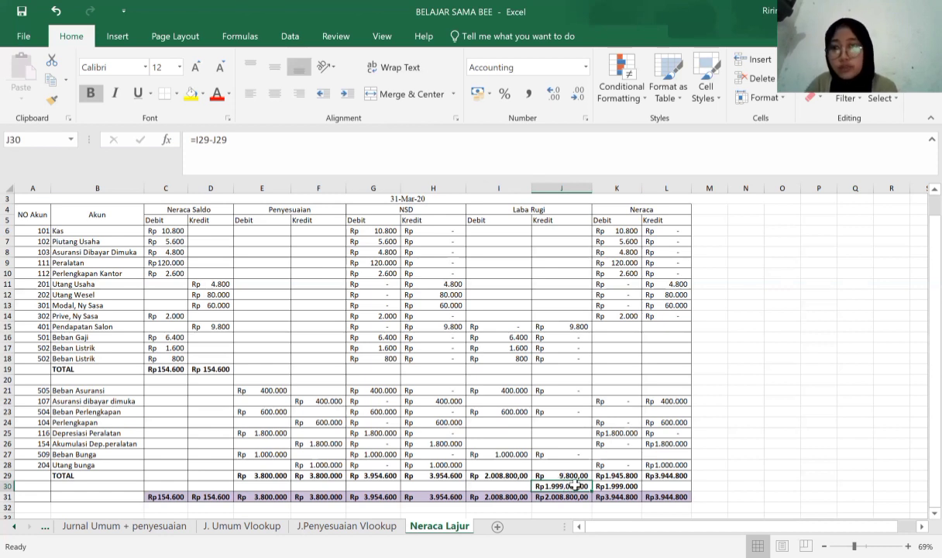
{"action": "left_click", "coordinate": [571, 475]}
{"action": "left_click", "coordinate": [572, 497]}
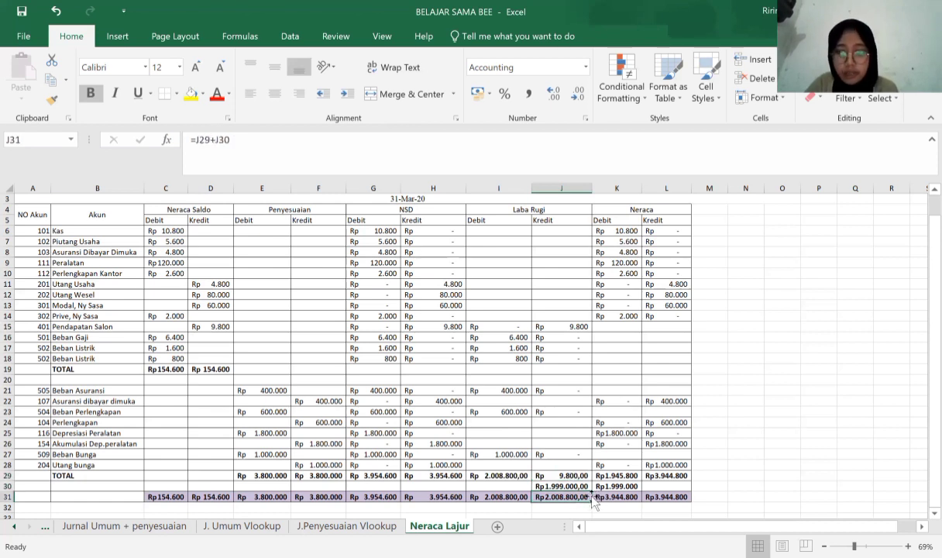
{"action": "left_click", "coordinate": [511, 474]}
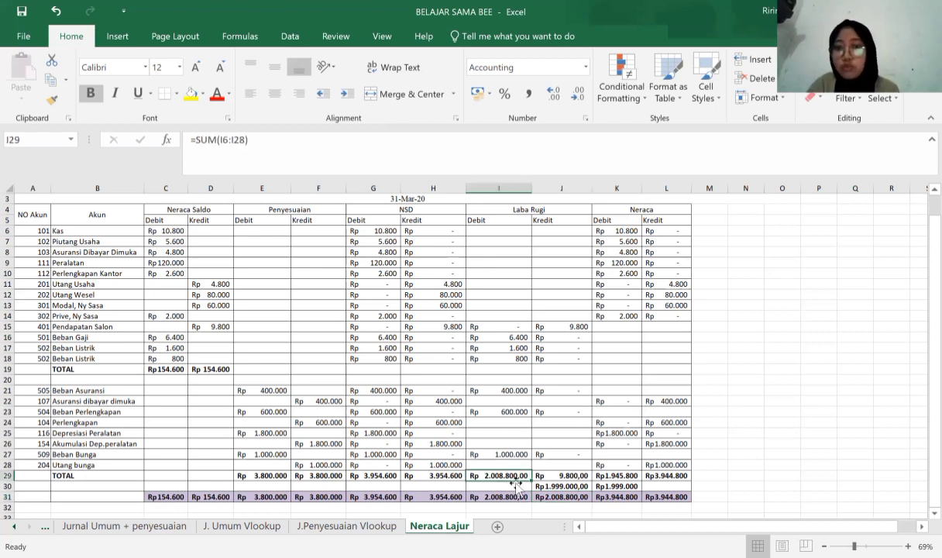
{"action": "left_click", "coordinate": [557, 494]}
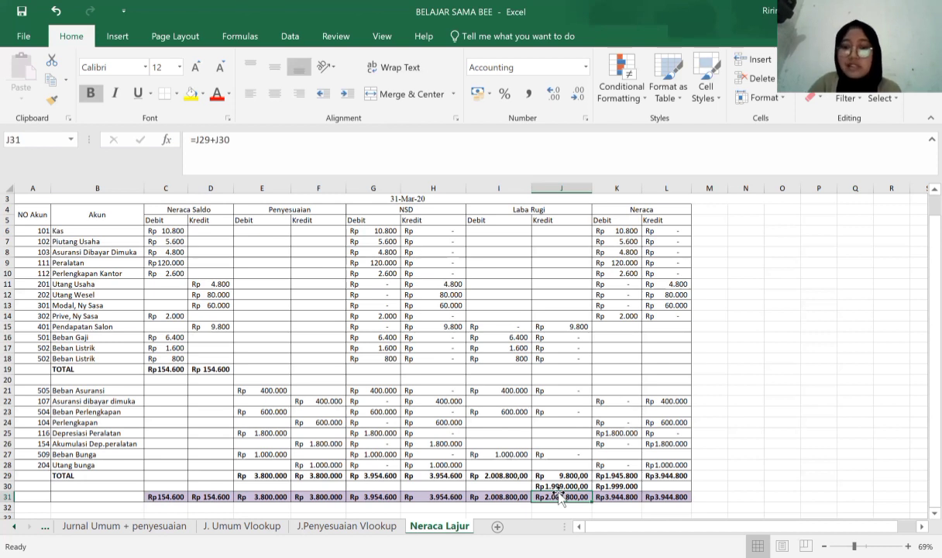
Step: Move to the Neraca columns and compare the debit formula in K8 with the NSD debit formula in G6
{"action": "key", "text": "Right"}
{"action": "key", "text": "Right"}
{"action": "key", "text": "Up"}
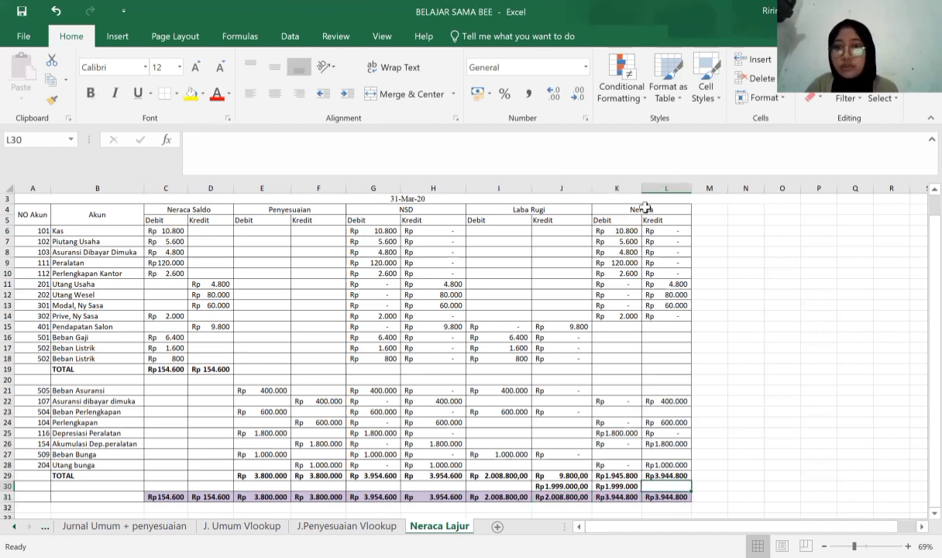
{"action": "left_click", "coordinate": [596, 252]}
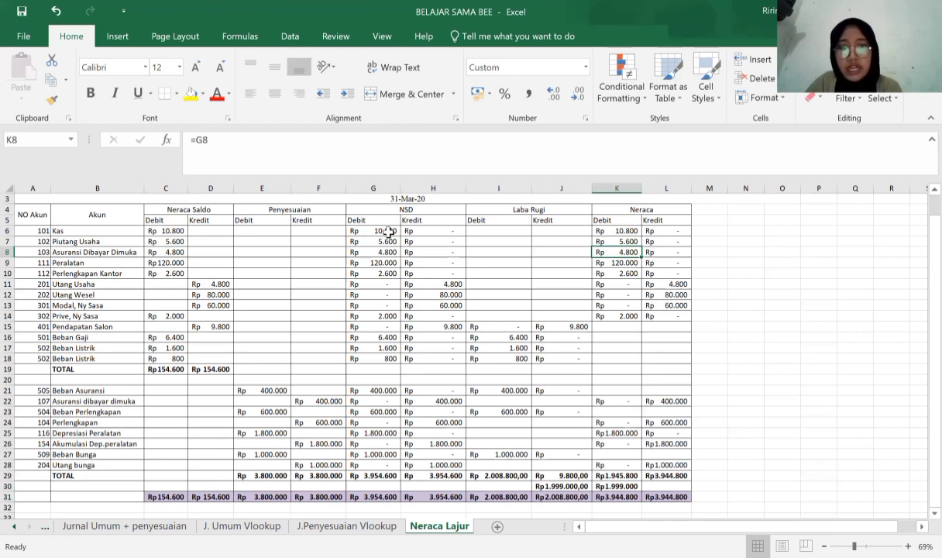
{"action": "left_click", "coordinate": [389, 231]}
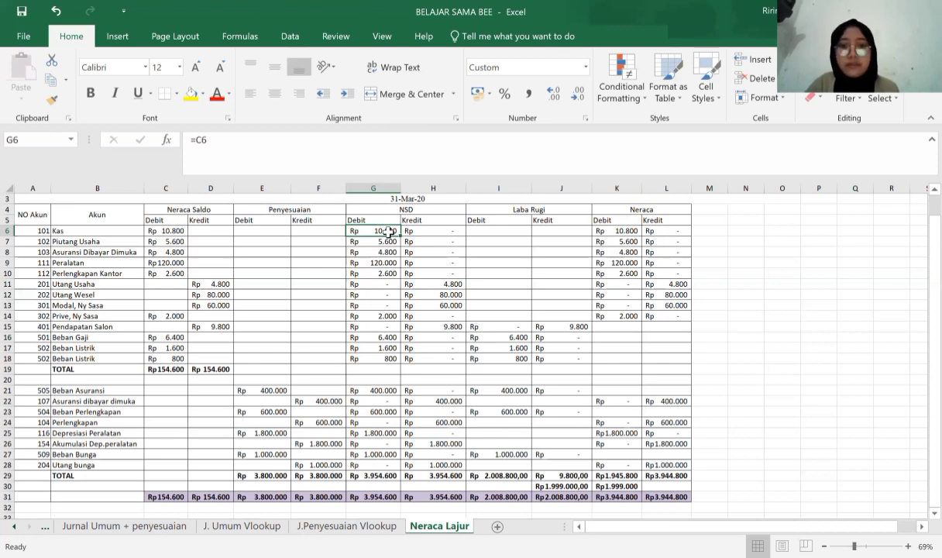
Step: Go through the Neraca debit cells from Prive in K14 down to the SUM formula in K29
{"action": "left_click", "coordinate": [614, 318]}
{"action": "key", "text": "Down"}
{"action": "key", "text": "Down"}
{"action": "key", "text": "Down"}
{"action": "key", "text": "Down"}
{"action": "key", "text": "Down"}
{"action": "key", "text": "Down"}
{"action": "key", "text": "Down"}
{"action": "key", "text": "Down"}
{"action": "key", "text": "Down"}
{"action": "key", "text": "Down"}
{"action": "key", "text": "Down"}
{"action": "key", "text": "Down"}
{"action": "key", "text": "Down"}
{"action": "key", "text": "Down"}
{"action": "key", "text": "Down"}
{"action": "key", "text": "Down"}
{"action": "key", "text": "Up"}
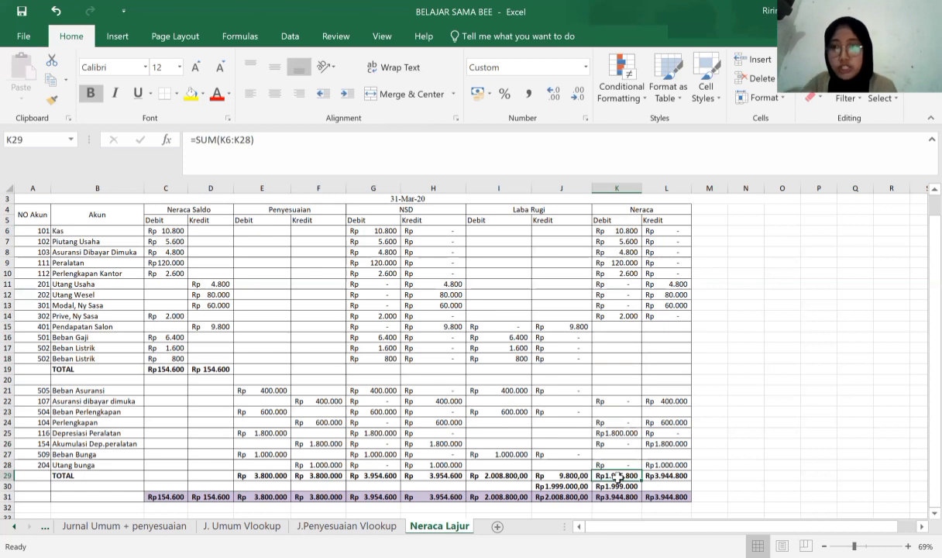
Step: Check the first and last Neraca debit cells, K6 and K28, and the SUM formulas in K29 and L29
{"action": "left_click", "coordinate": [603, 230]}
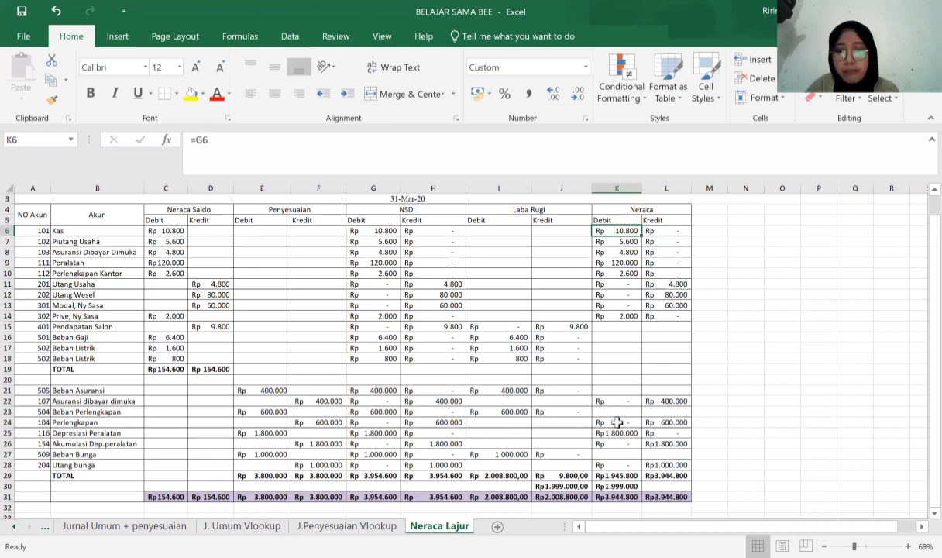
{"action": "left_click", "coordinate": [623, 465]}
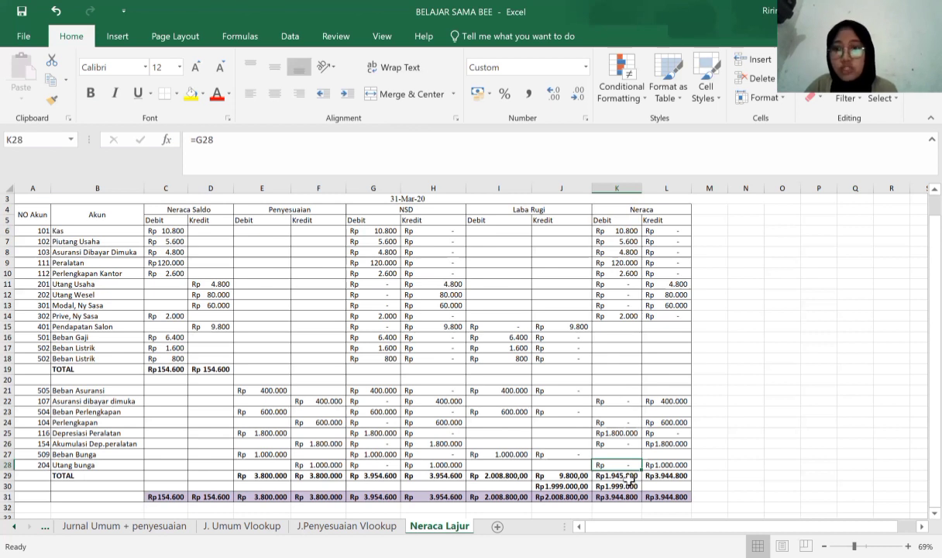
{"action": "left_click", "coordinate": [613, 476]}
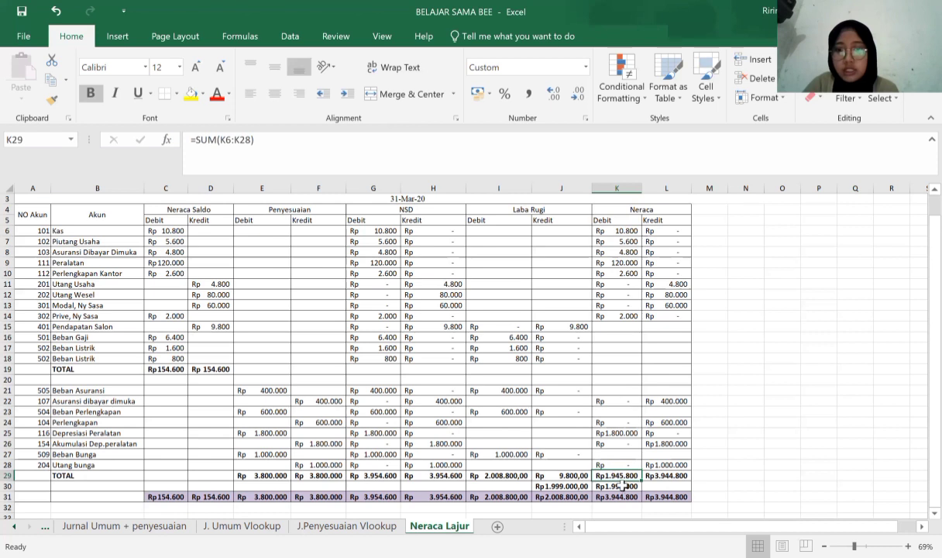
{"action": "left_click", "coordinate": [676, 476]}
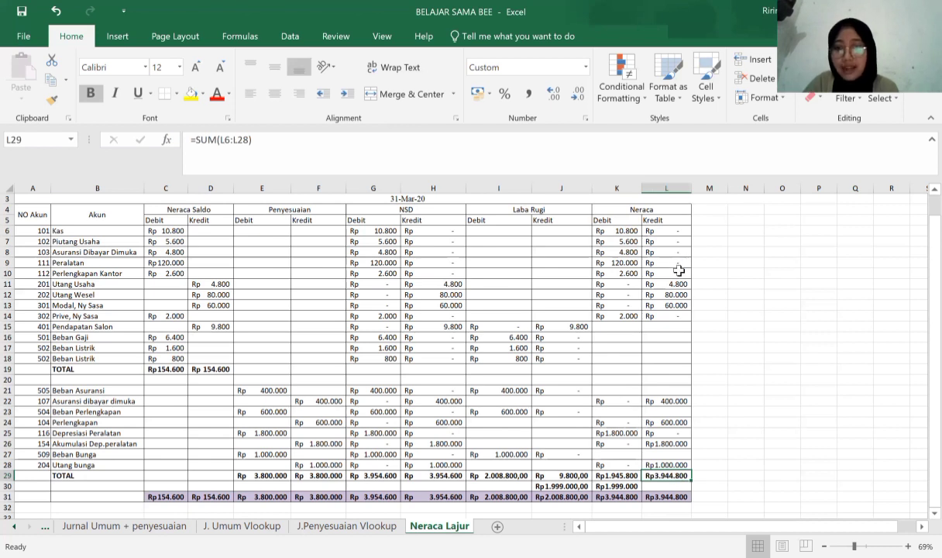